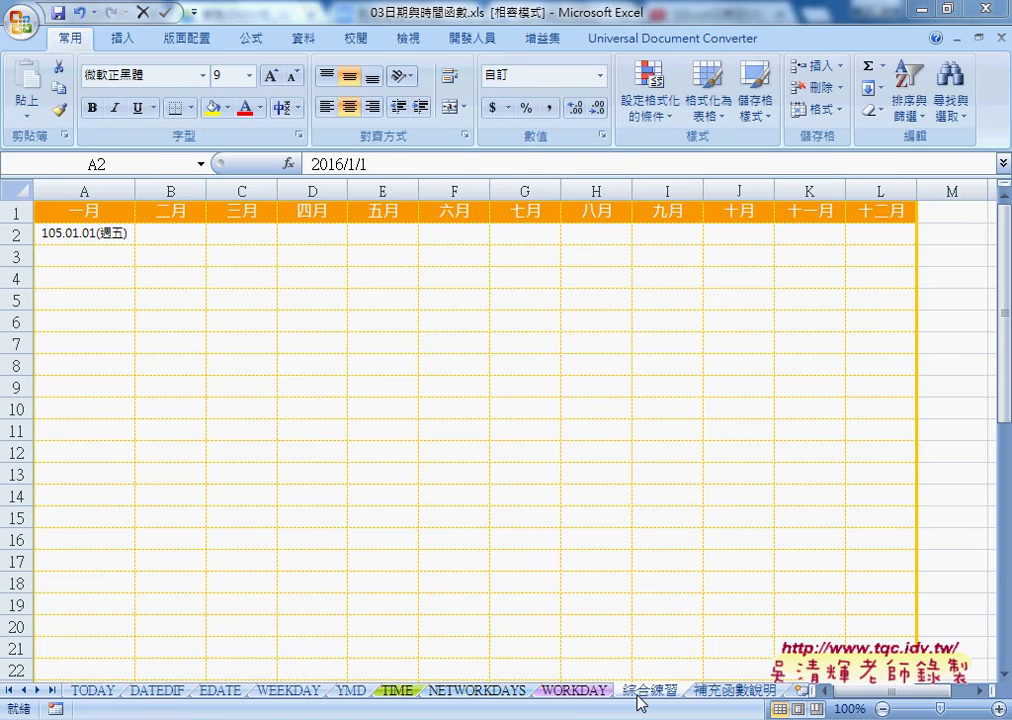
Select cell A2, which holds the 2016/1/1 date
left_click(124, 235)
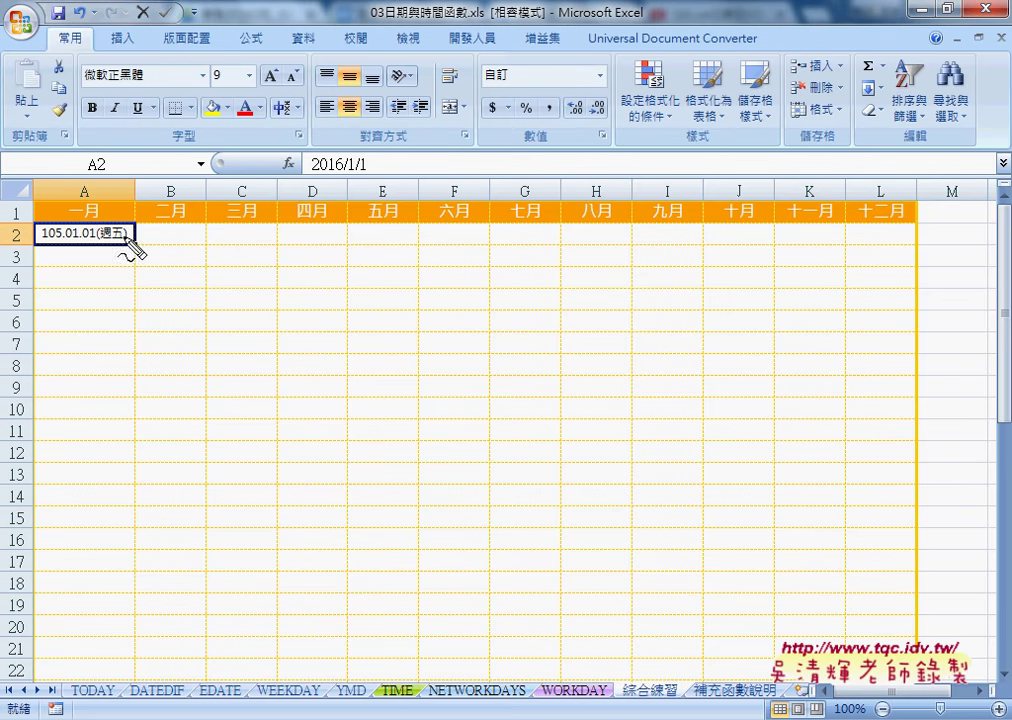
left_click_drag(145, 212, 130, 262)
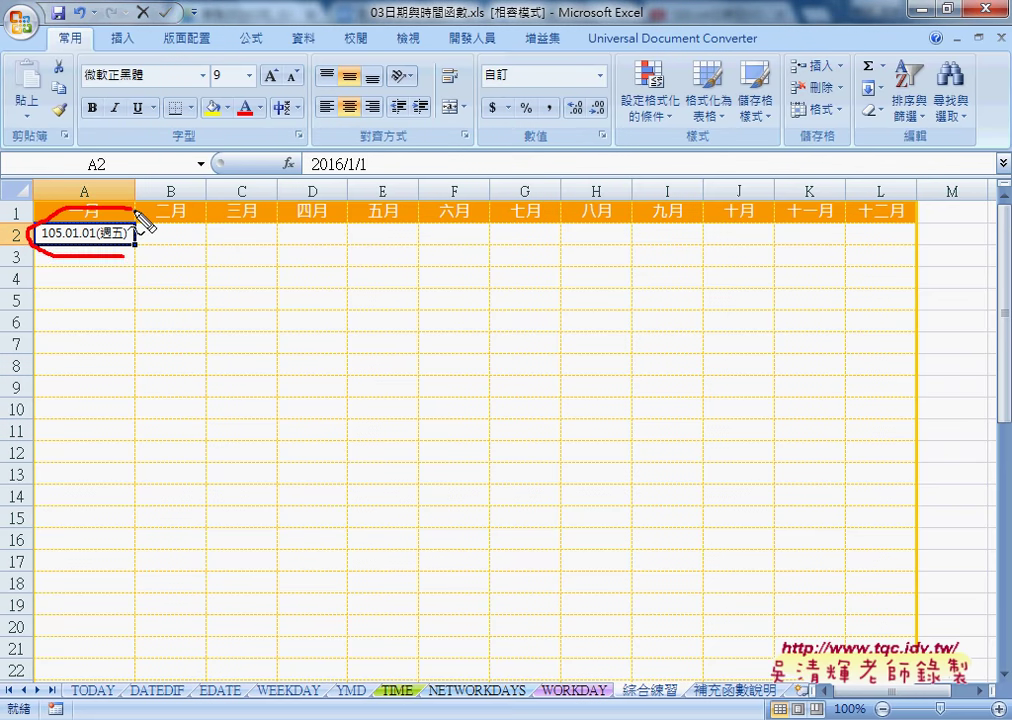
mouse_move(287, 316)
left_mouse_down()
mouse_move(168, 242)
mouse_move(222, 238)
left_mouse_up()
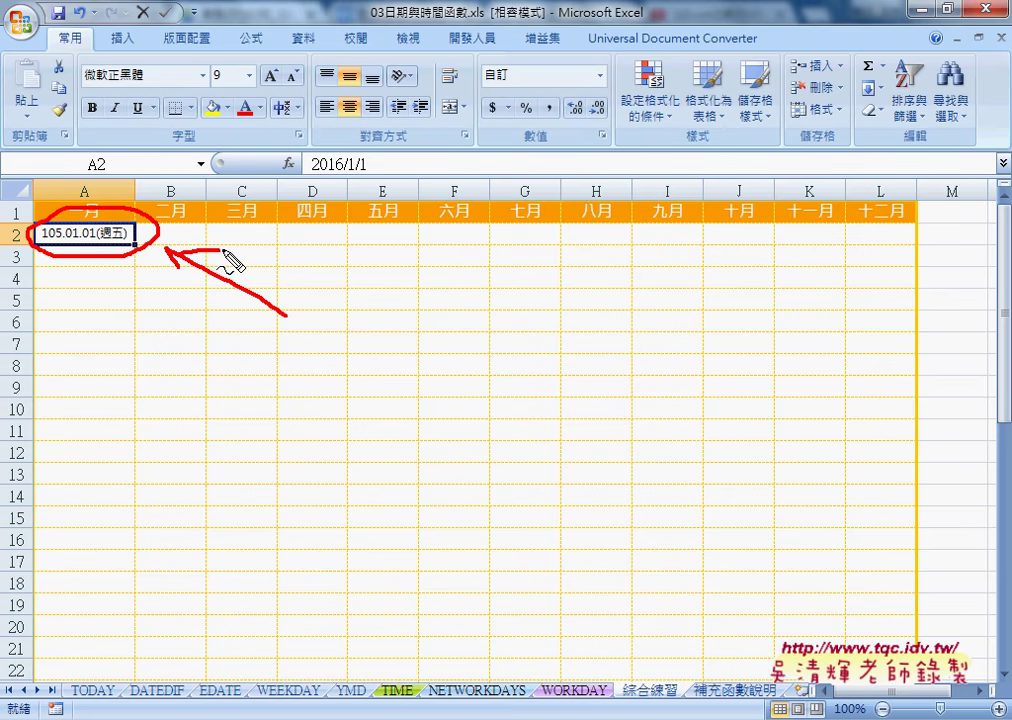
key("Escape")
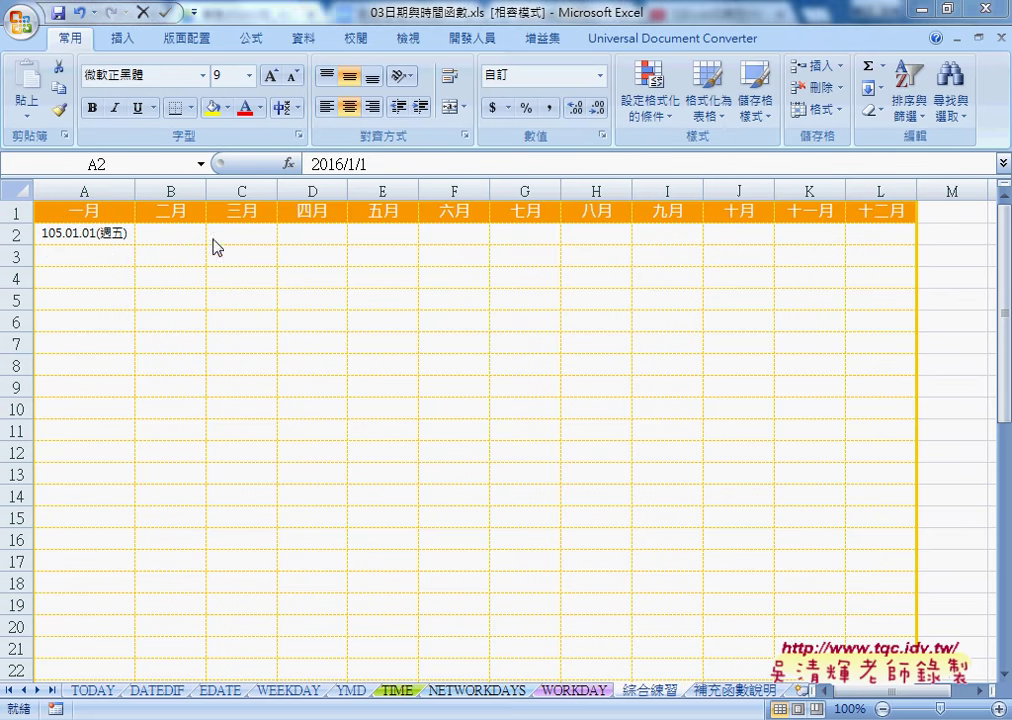
In Format Cells for A2, choose the 日期 category with the 中華民國曆 calendar
right_click(113, 238)
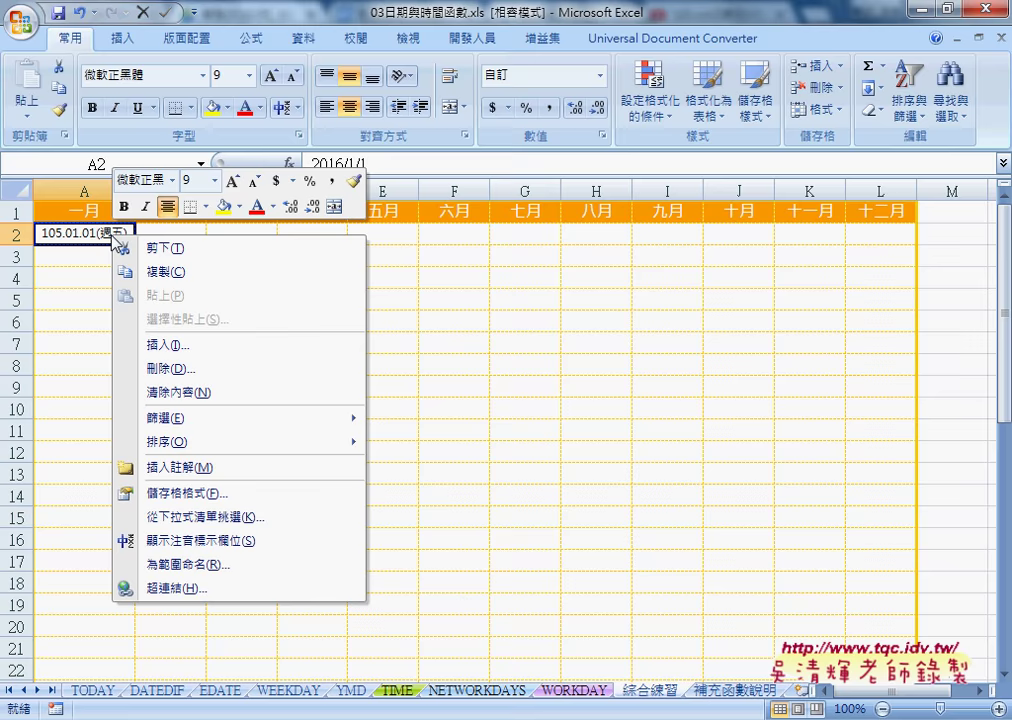
left_click(220, 503)
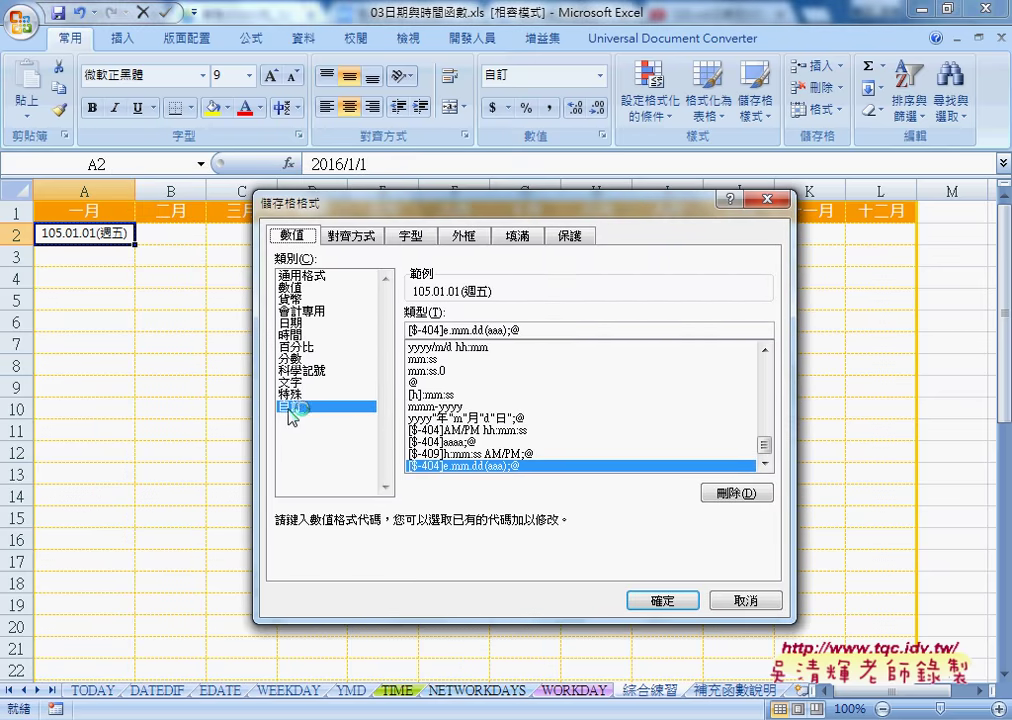
left_click(322, 325)
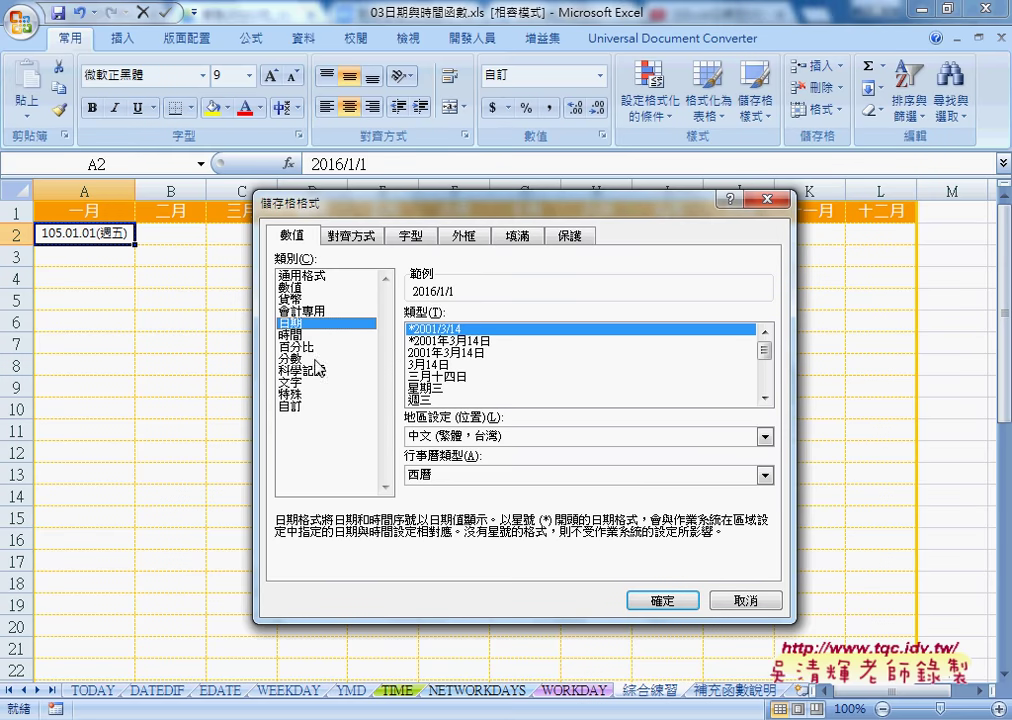
left_click(488, 476)
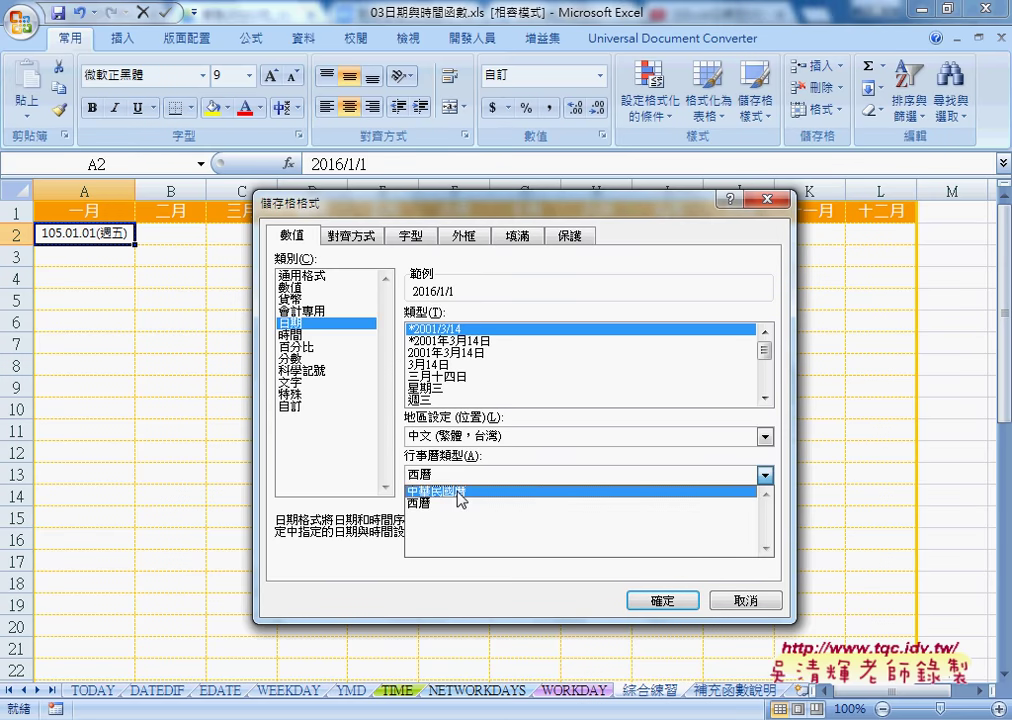
left_click(460, 493)
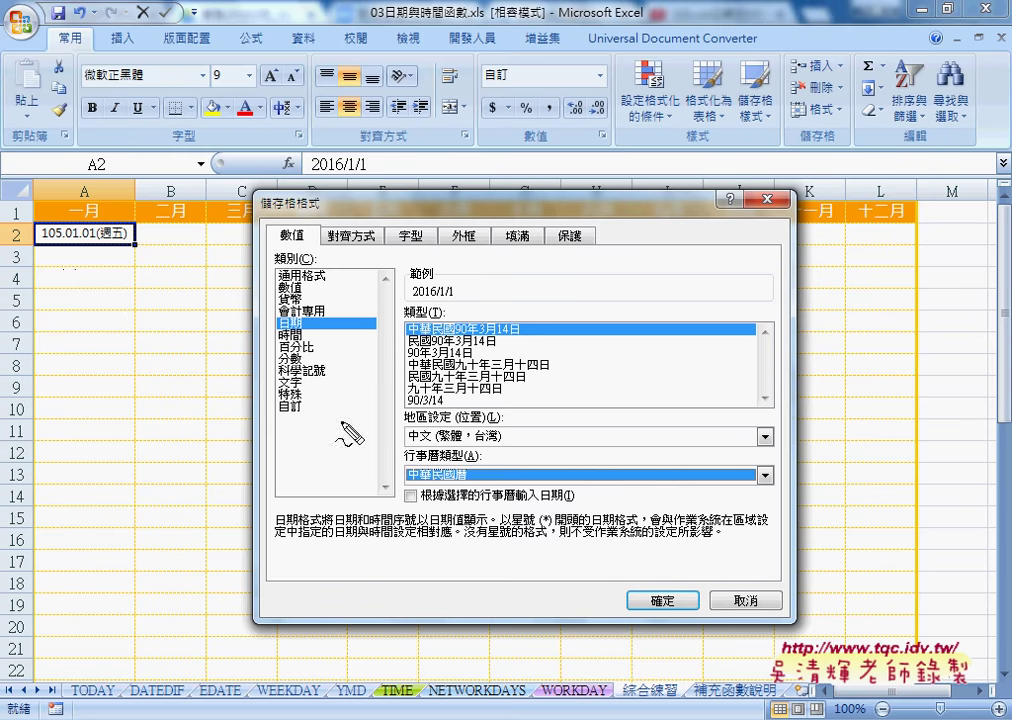
Review the ROC date formats, then close Format Cells without applying changes
left_click_drag(408, 407, 441, 407)
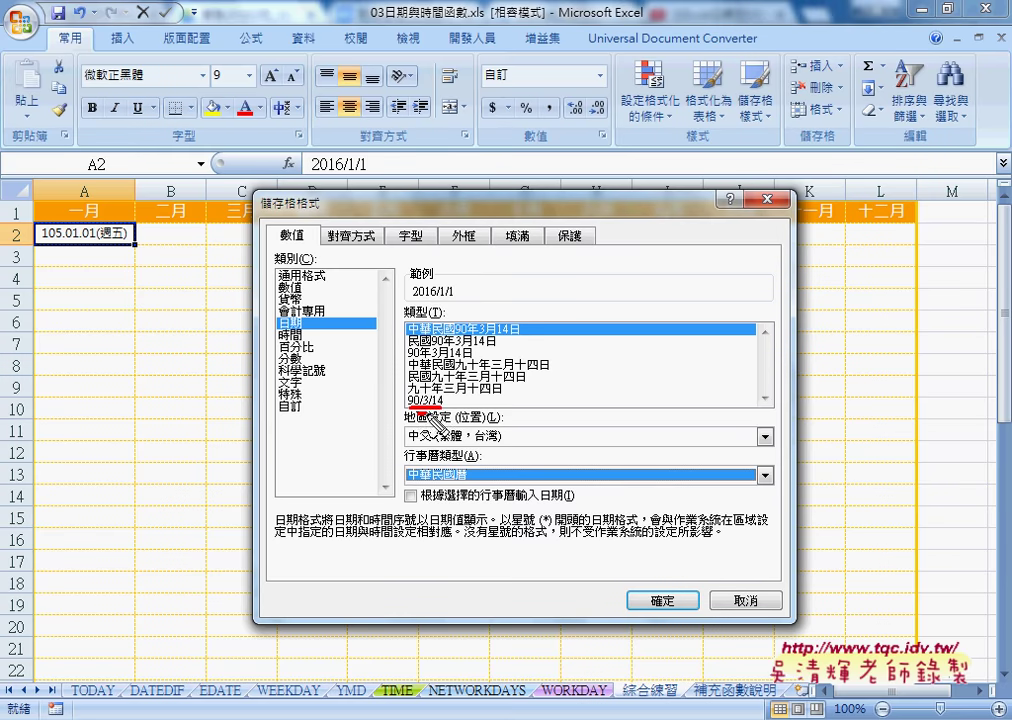
left_click_drag(54, 244, 66, 244)
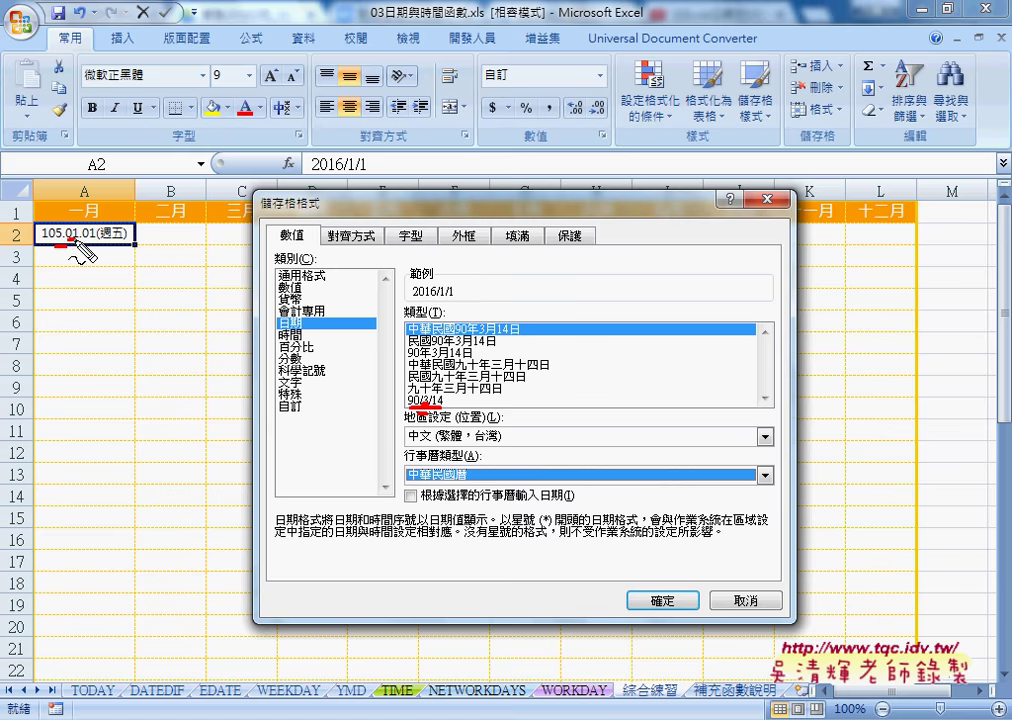
left_click_drag(85, 242, 97, 241)
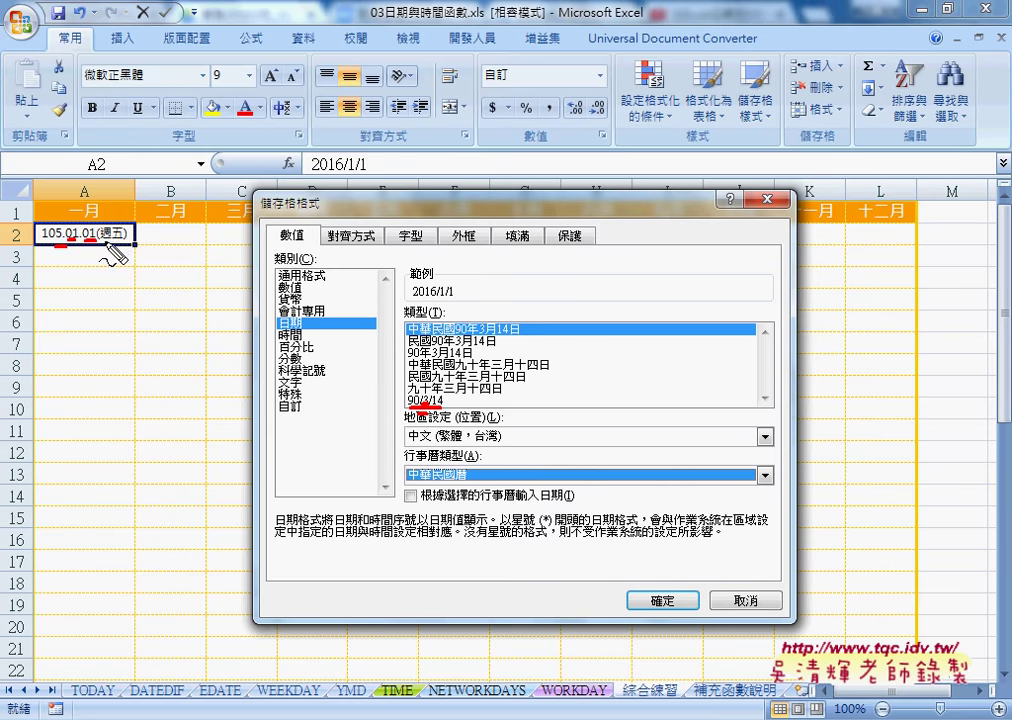
left_click_drag(100, 242, 112, 242)
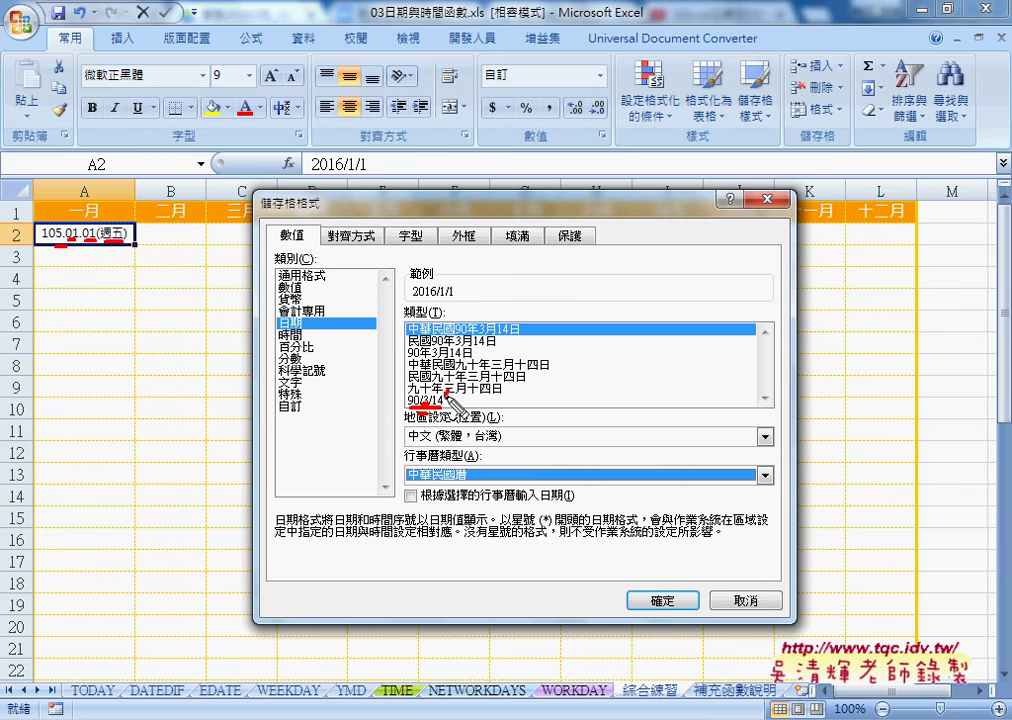
mouse_move(448, 398)
left_mouse_down()
mouse_move(450, 412)
mouse_move(466, 412)
left_mouse_up()
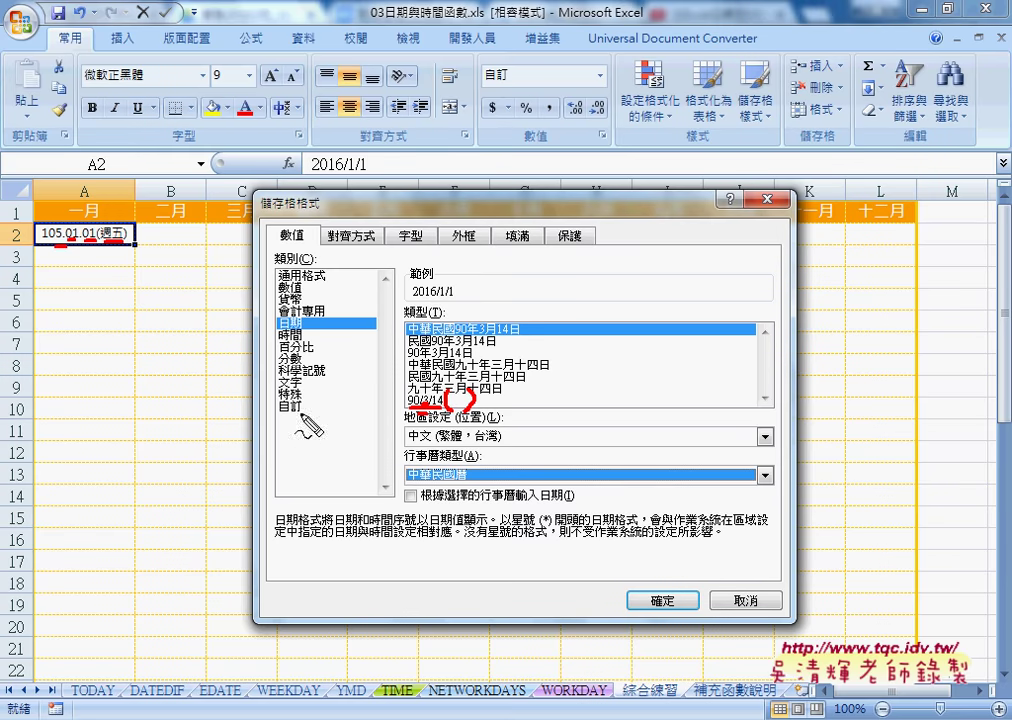
left_click_drag(316, 316, 298, 426)
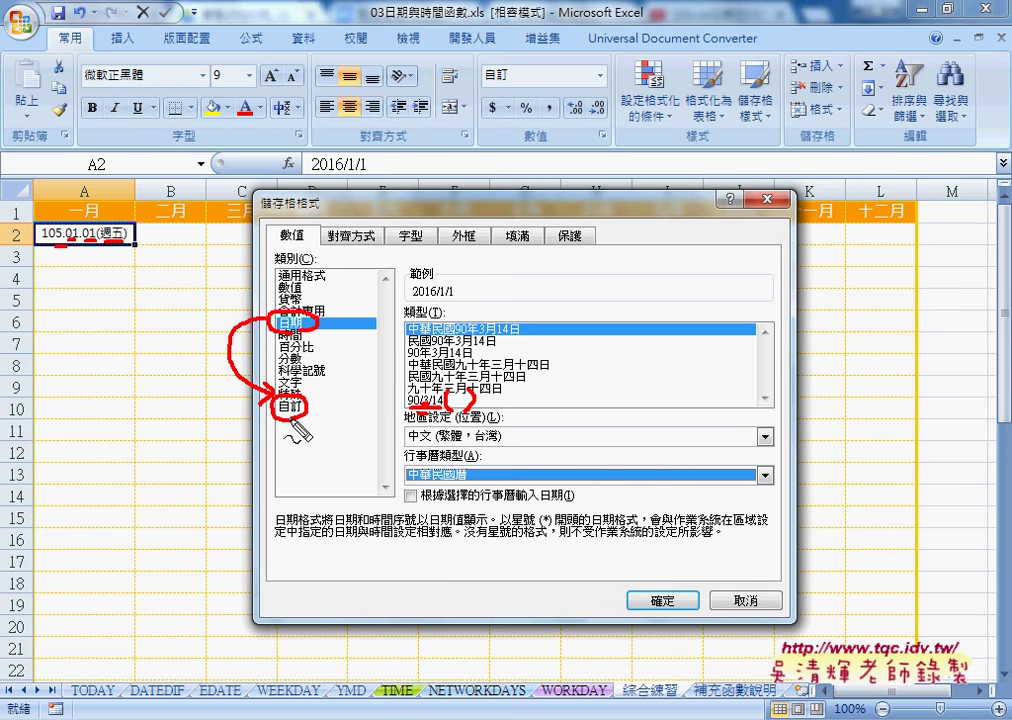
key("Escape")
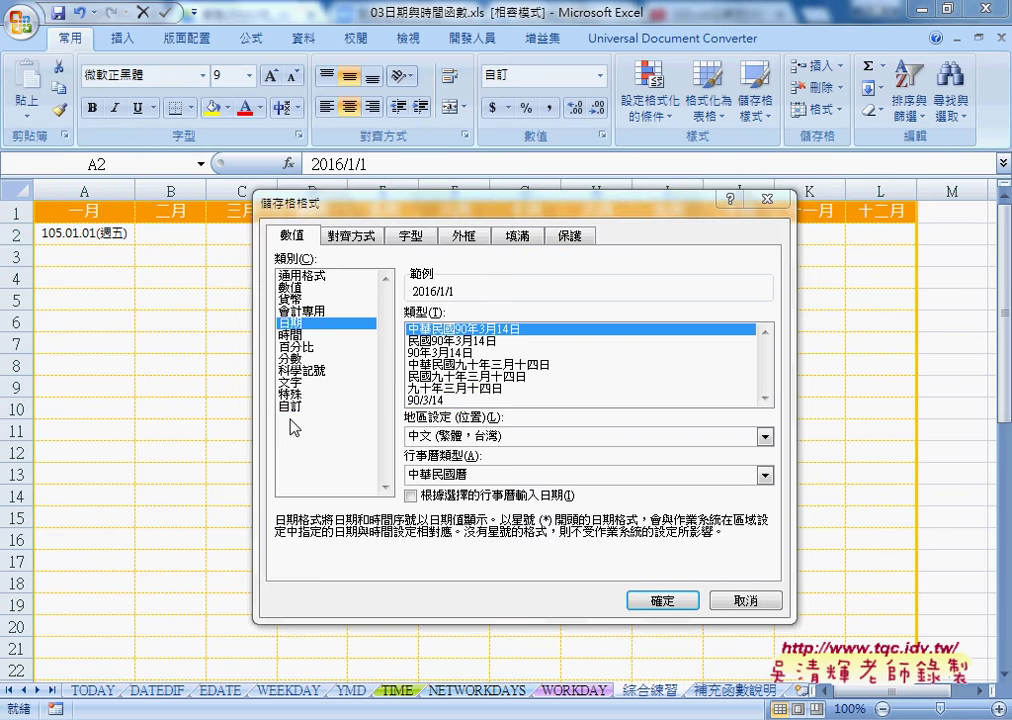
left_click(745, 601)
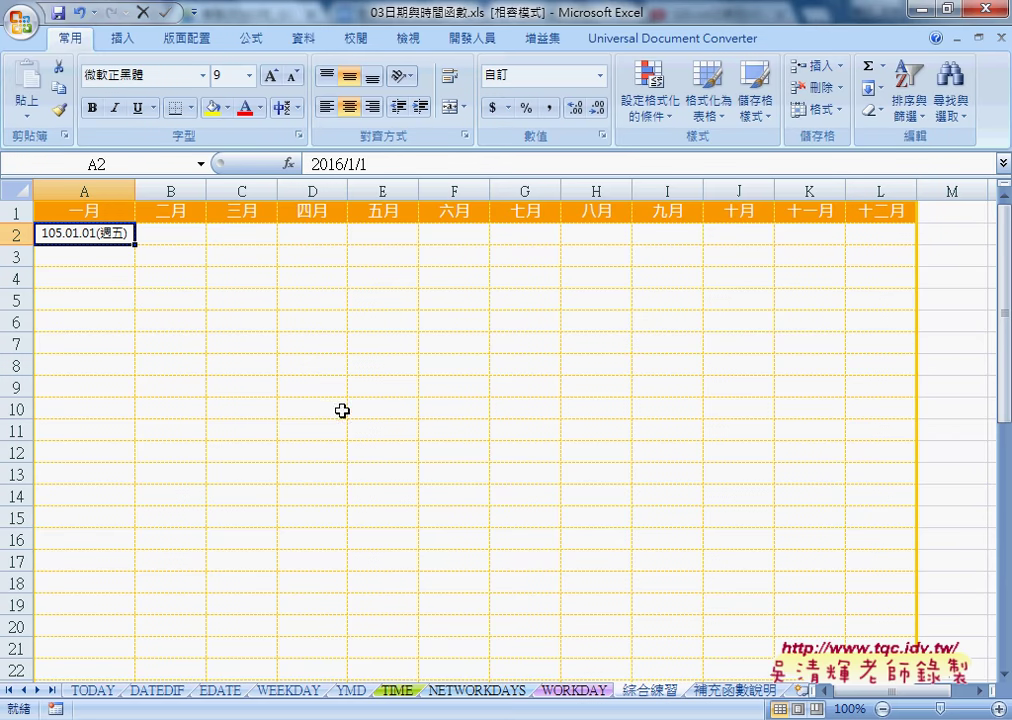
Zoom the sheet out to 70% and go to the TODAY sheet
left_click(883, 709)
left_click(883, 709)
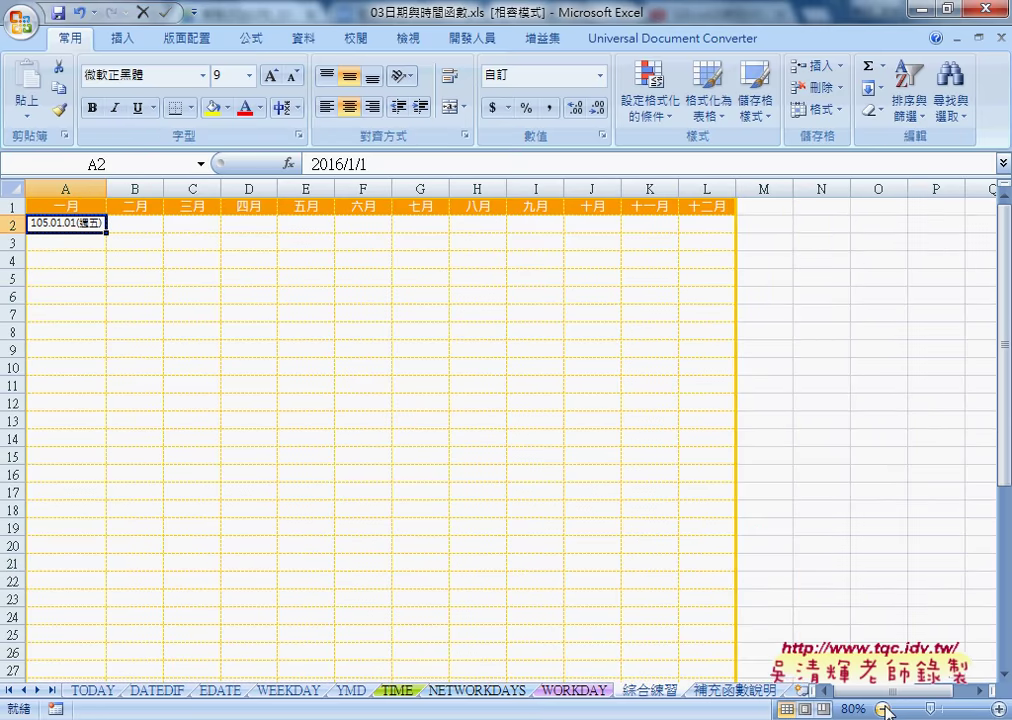
left_click(883, 709)
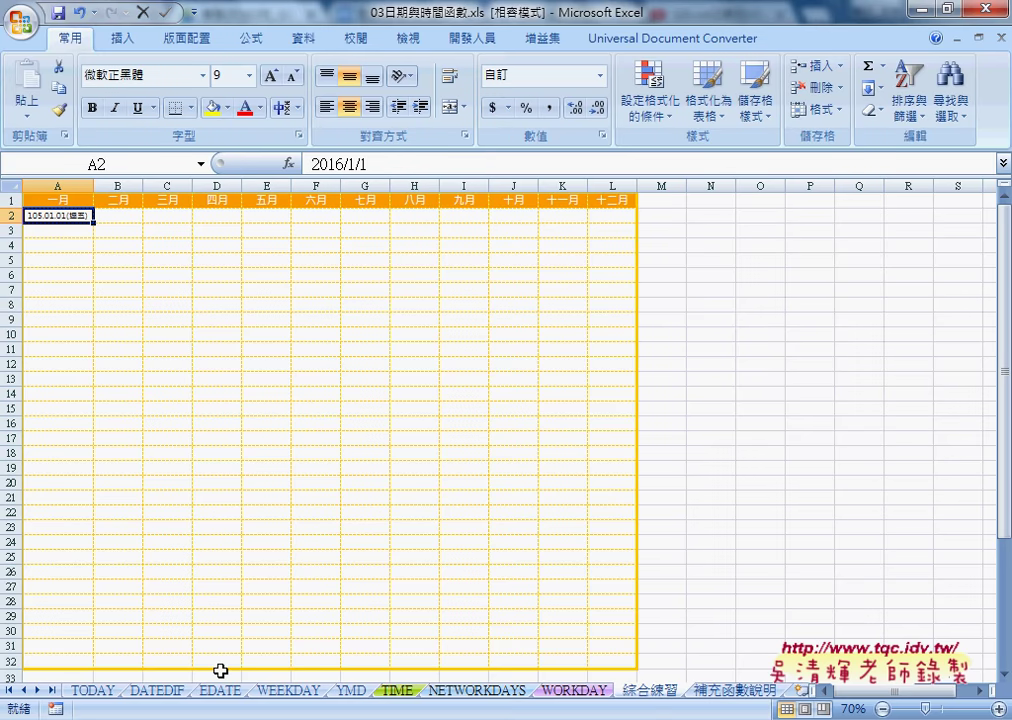
left_click(96, 691)
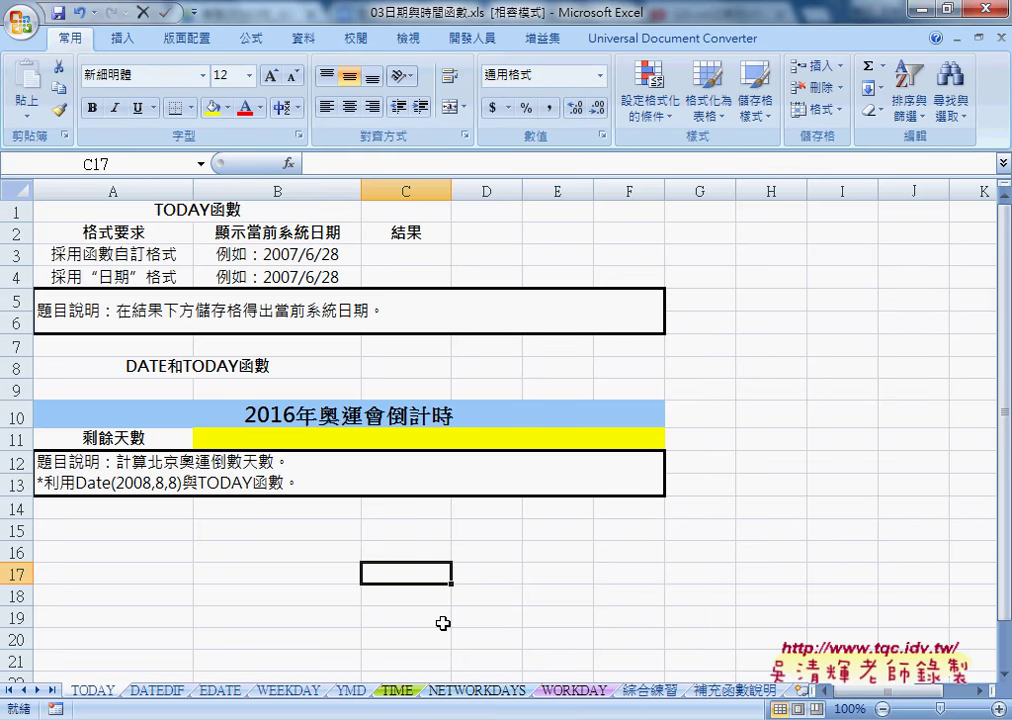
Insert =TODAY() into C3 from the 日期及時間 function category
left_click(412, 257)
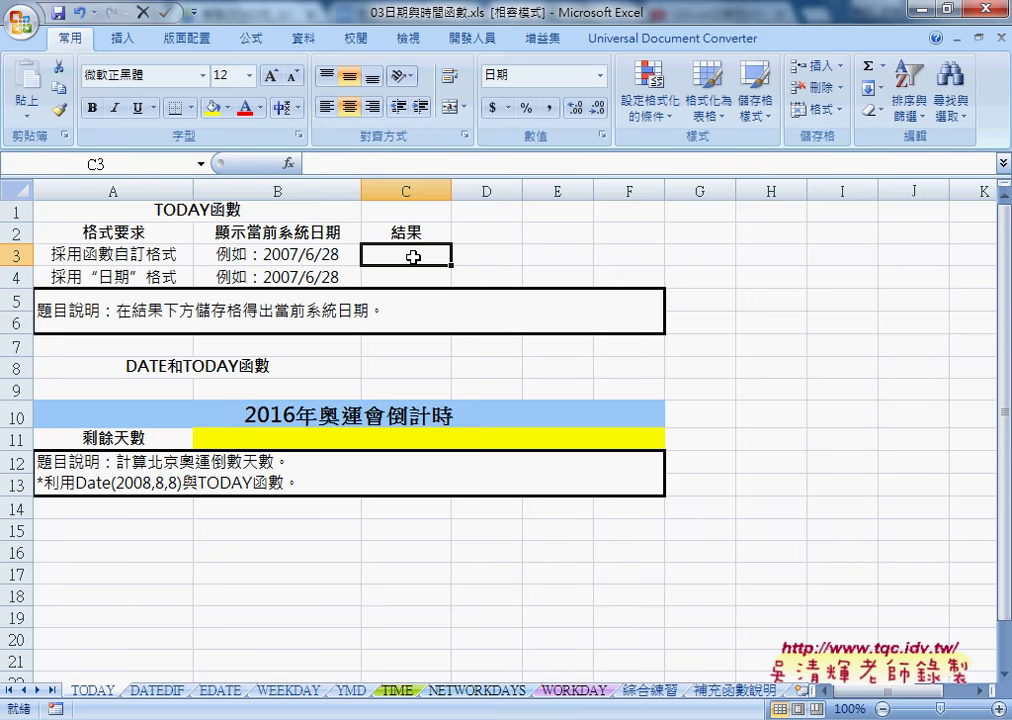
left_click(289, 163)
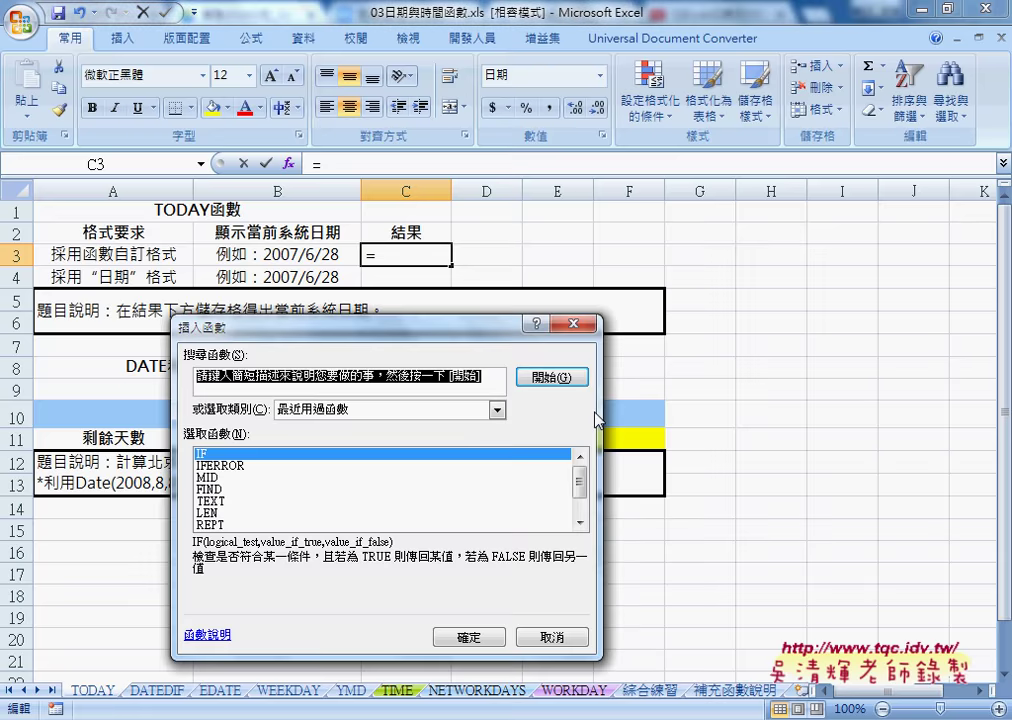
left_click_drag(447, 326, 764, 203)
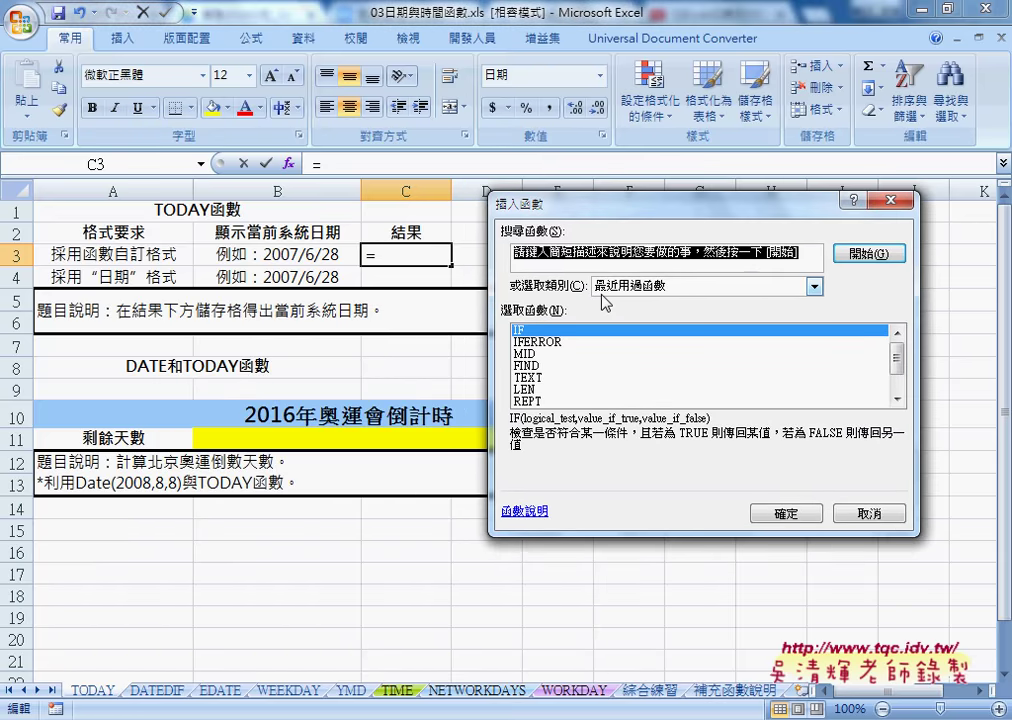
left_click(814, 286)
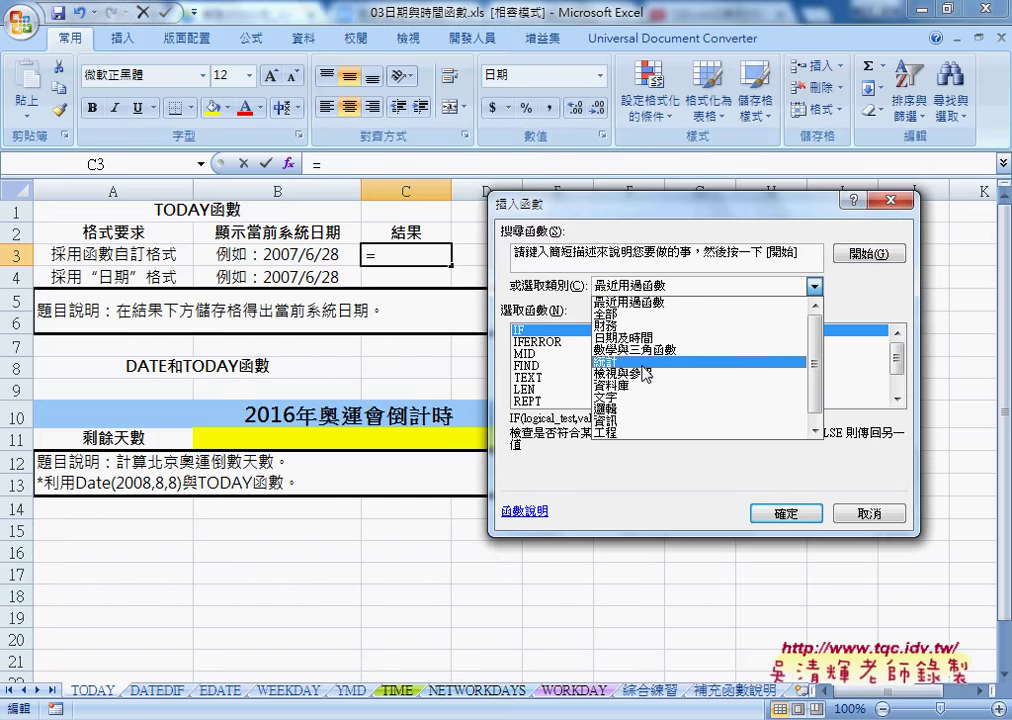
left_click(645, 340)
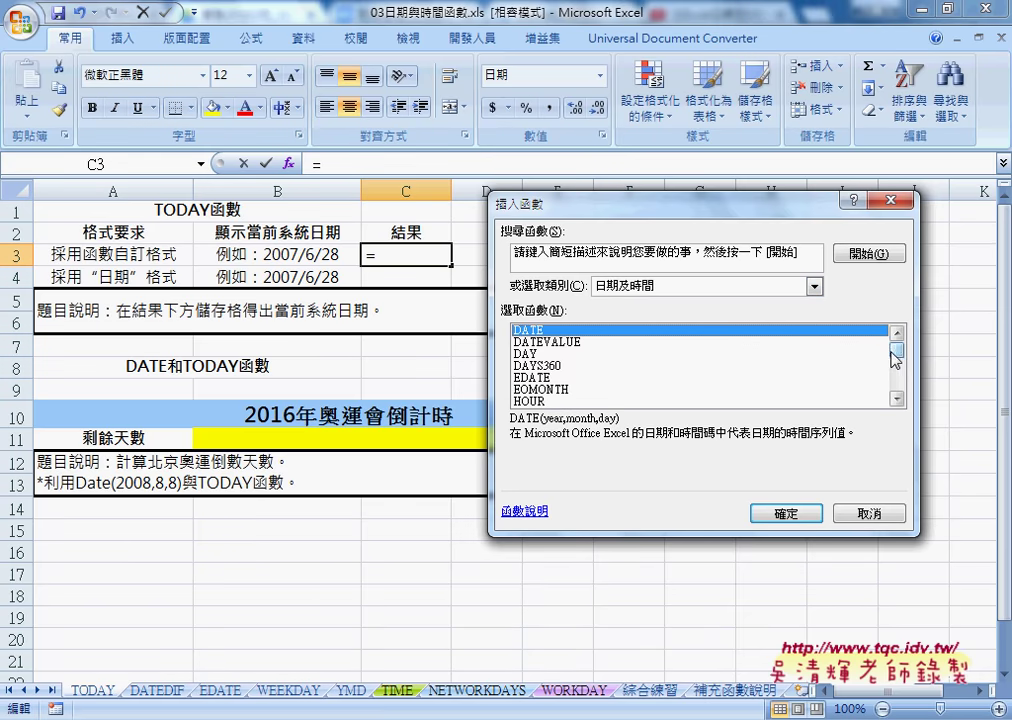
left_click_drag(896, 352, 898, 380)
left_click(545, 366)
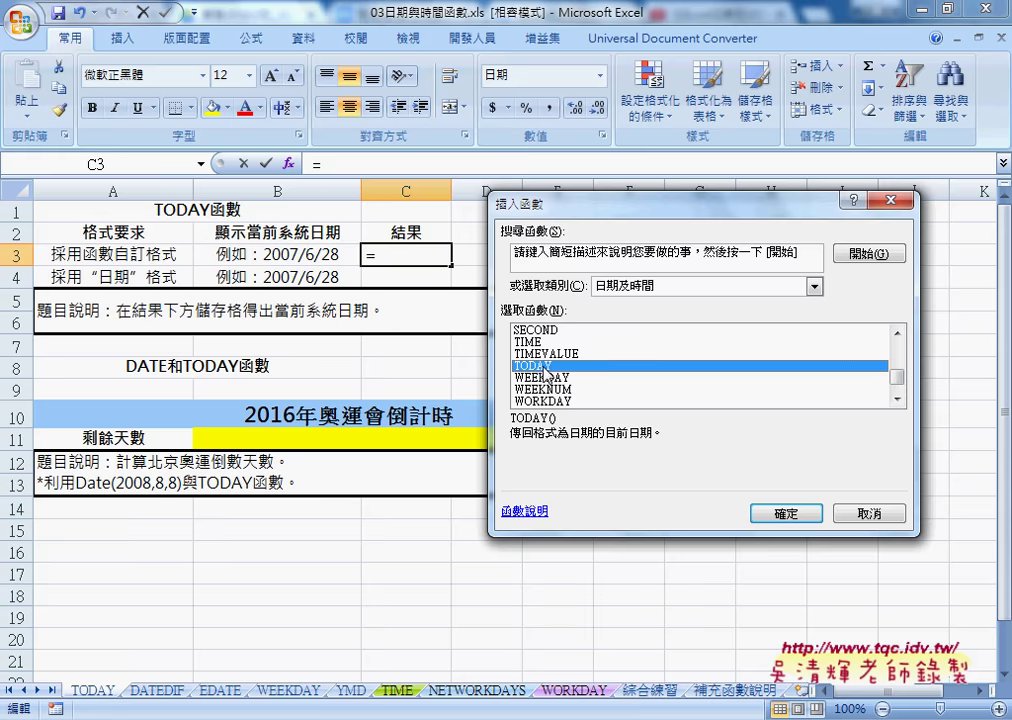
left_click(791, 514)
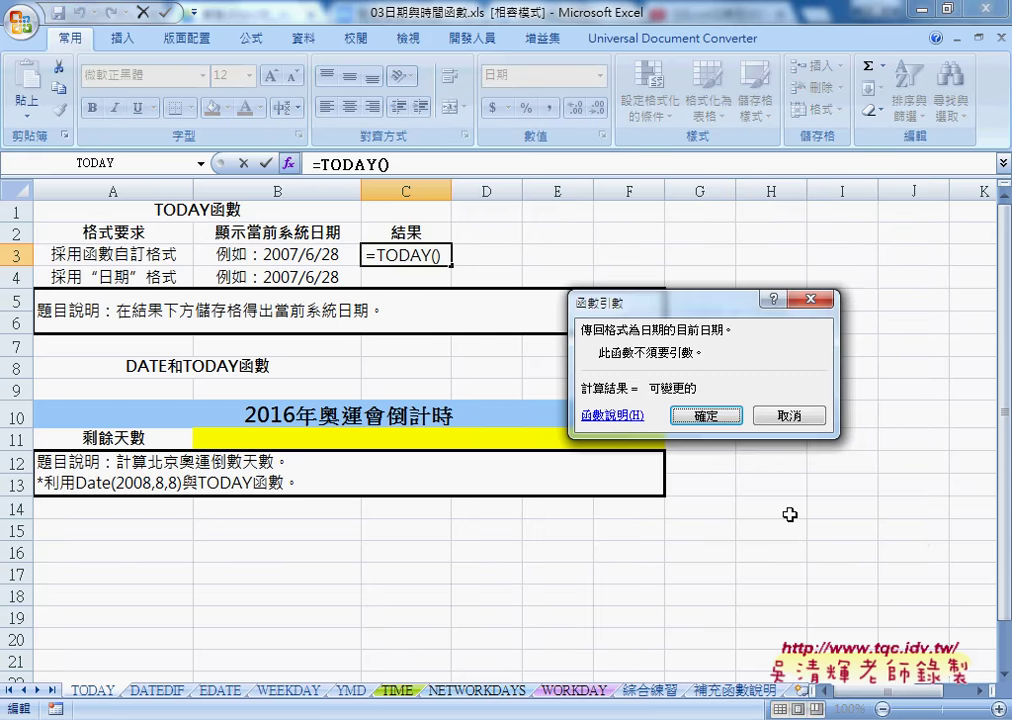
left_click(706, 416)
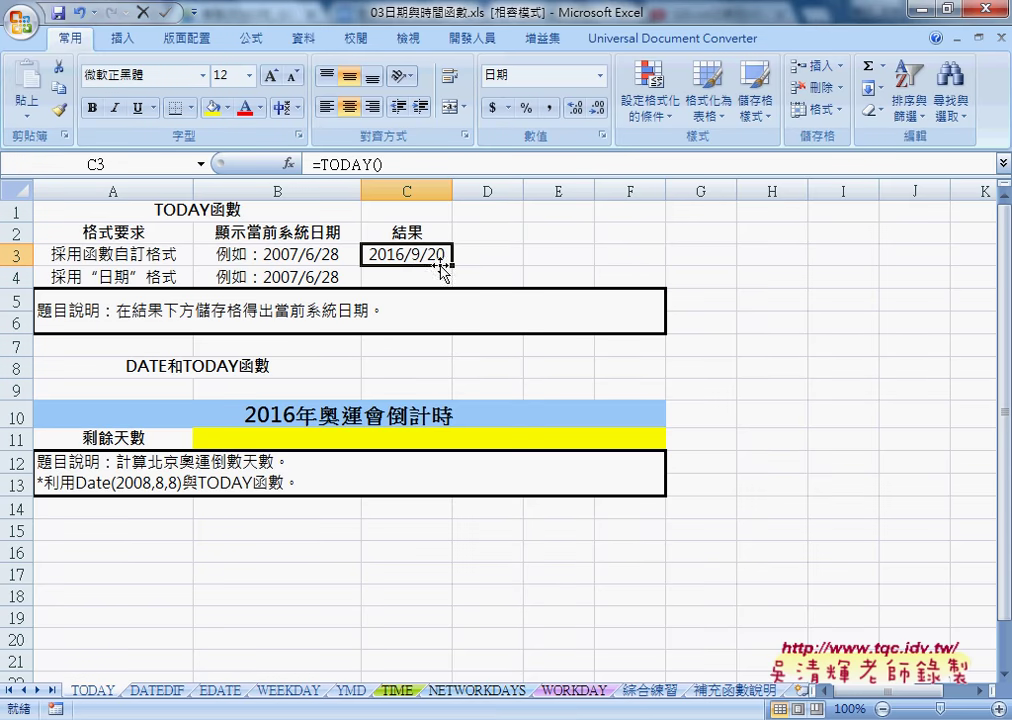
Insert the =NOW() formula into C4 through Insert Function
left_click(432, 275)
left_click(289, 166)
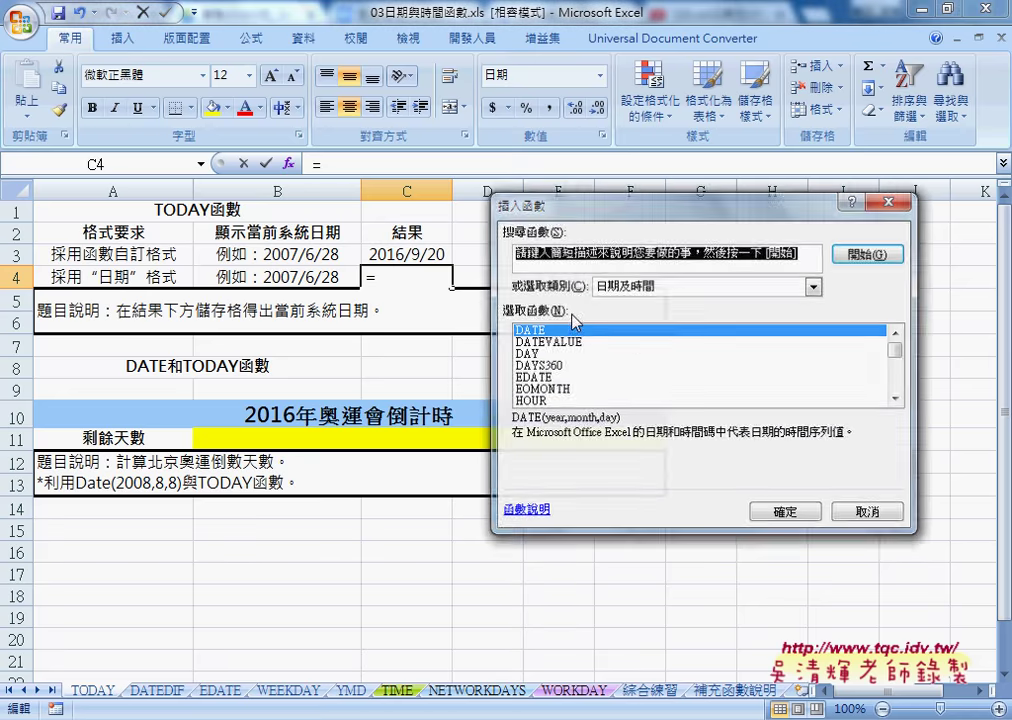
left_click(897, 398)
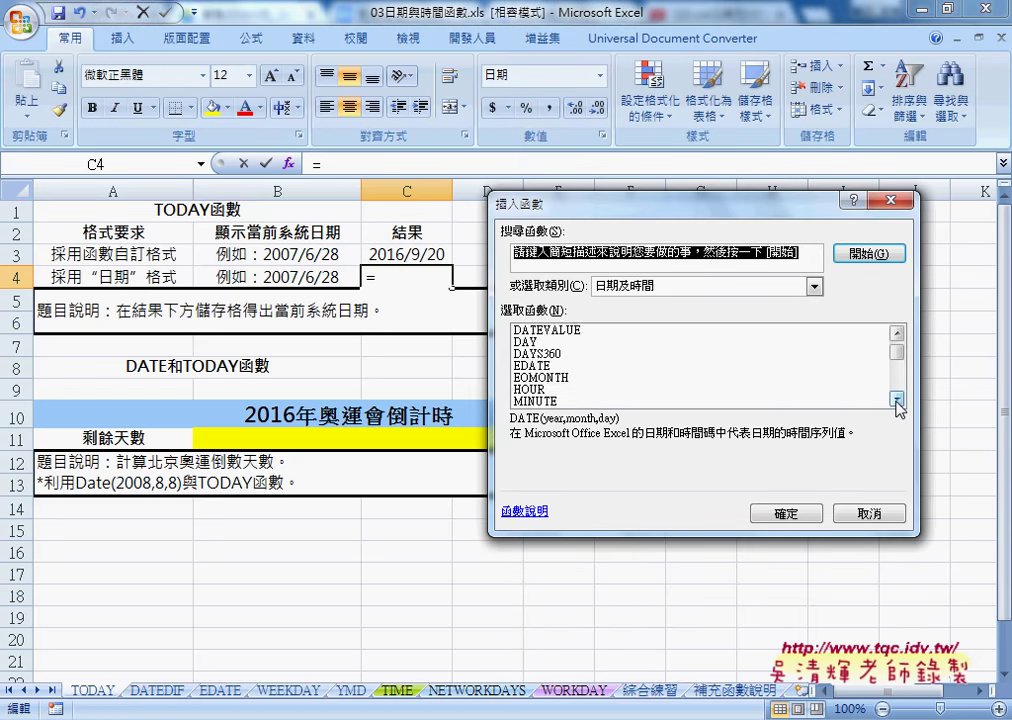
left_click(897, 398)
left_click(897, 398)
left_click(897, 398)
left_click(897, 398)
left_click(897, 398)
left_click(530, 378)
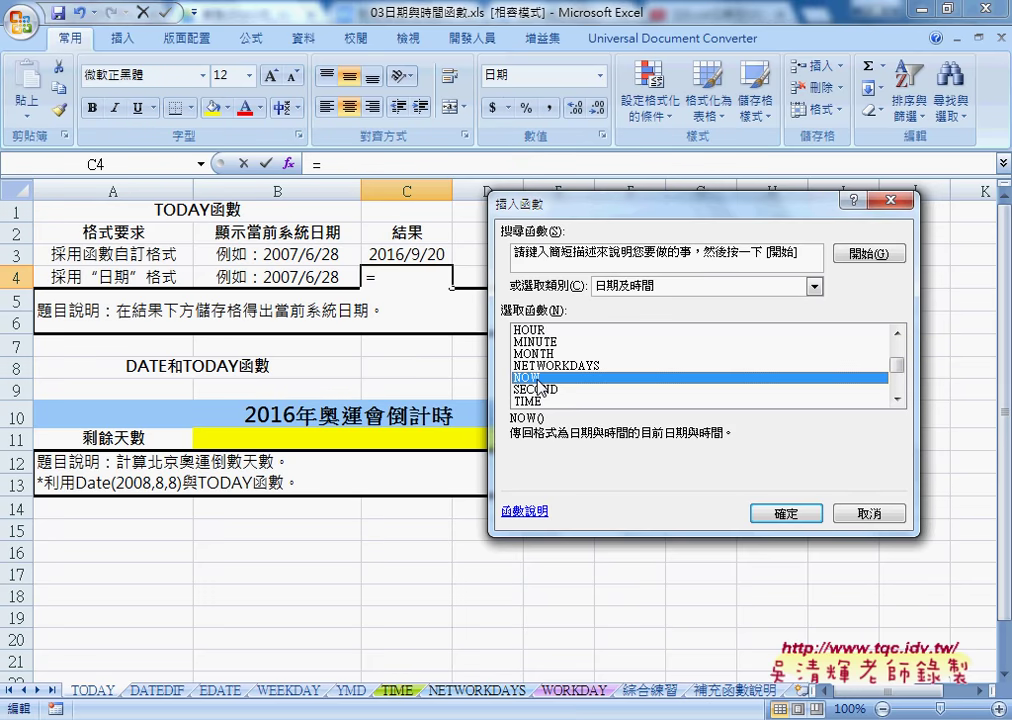
left_click(792, 516)
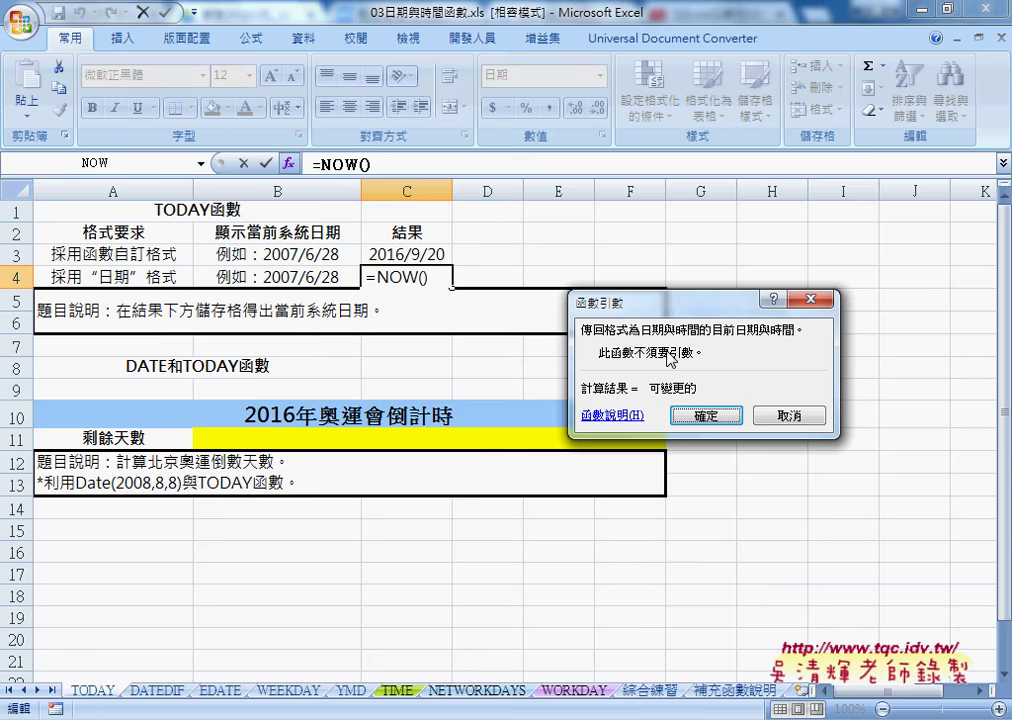
left_click(708, 414)
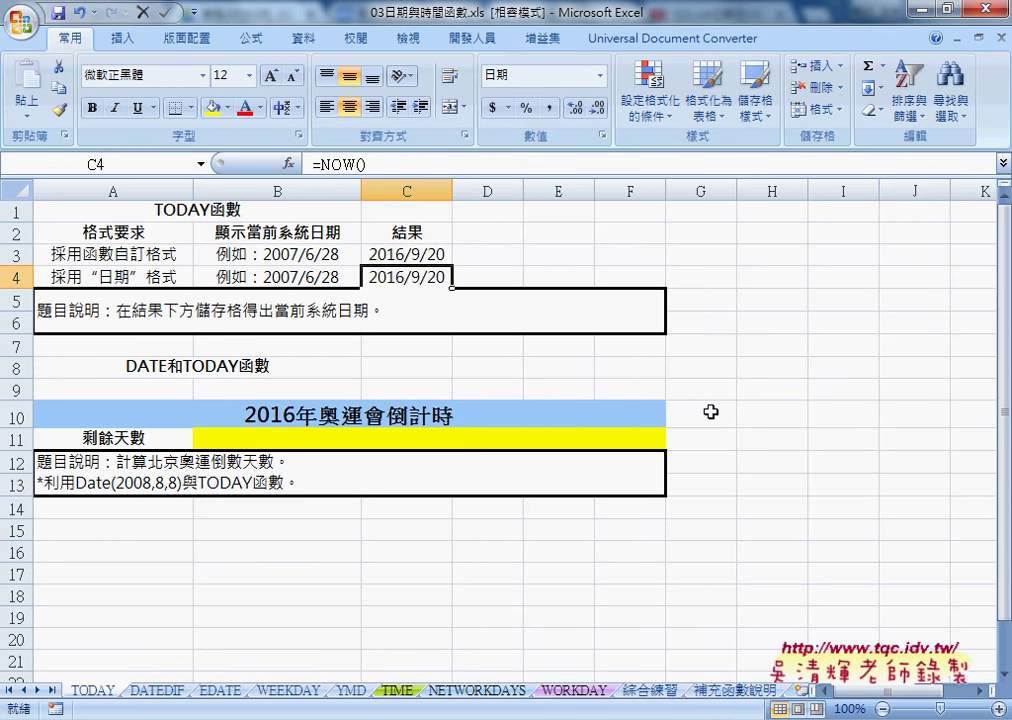
Compare the C3 and C4 formulas and widen column C to fit the dates
left_click(410, 256)
left_click(425, 279)
left_click(413, 255)
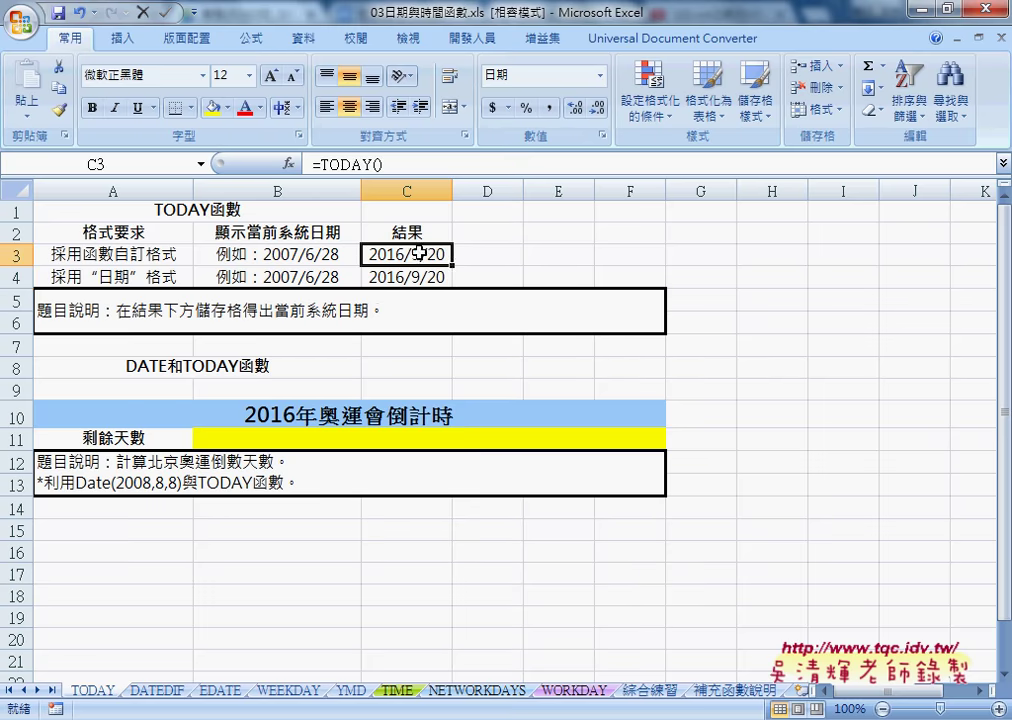
left_click_drag(452, 190, 550, 190)
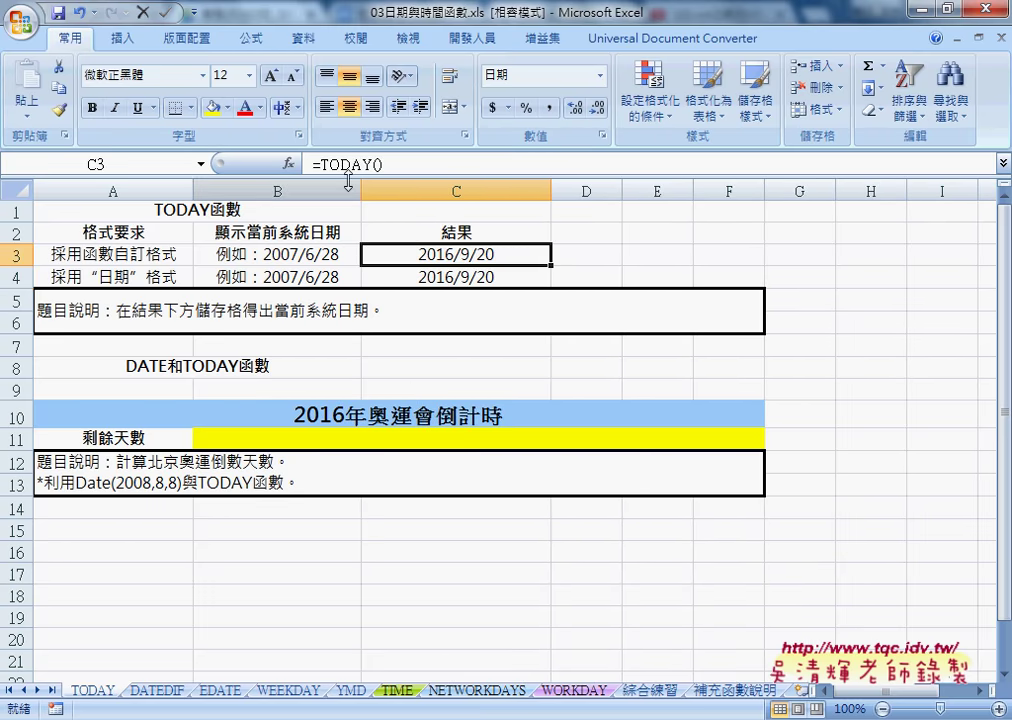
left_click(480, 276)
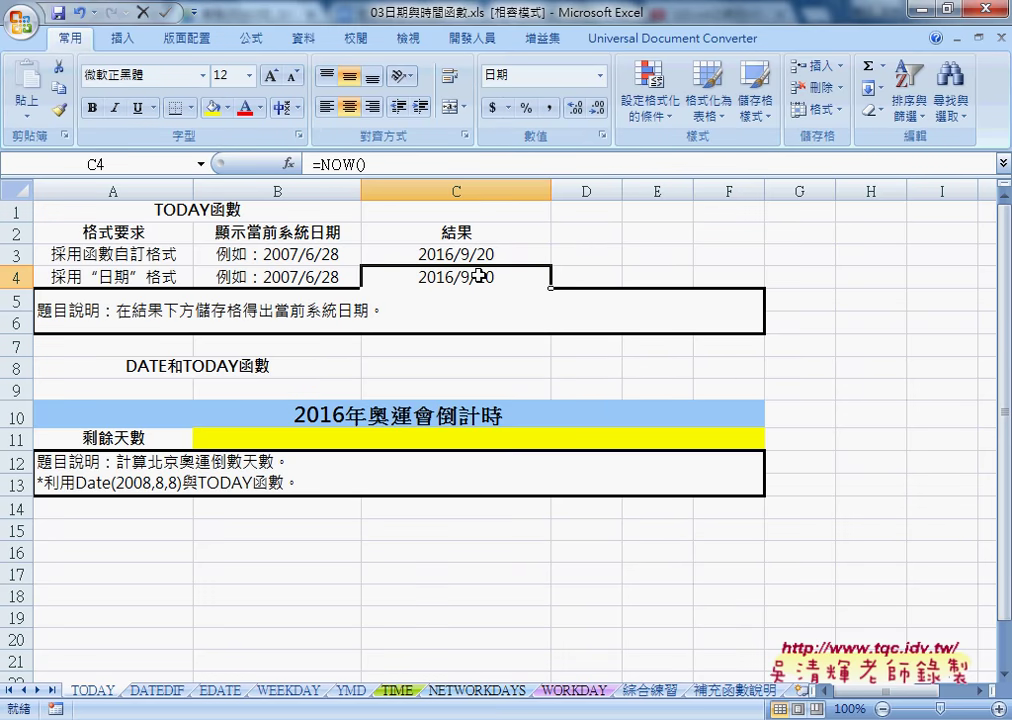
Format C3:C4 with the Time format 2001/3/14 1:30 PM
left_click(479, 257)
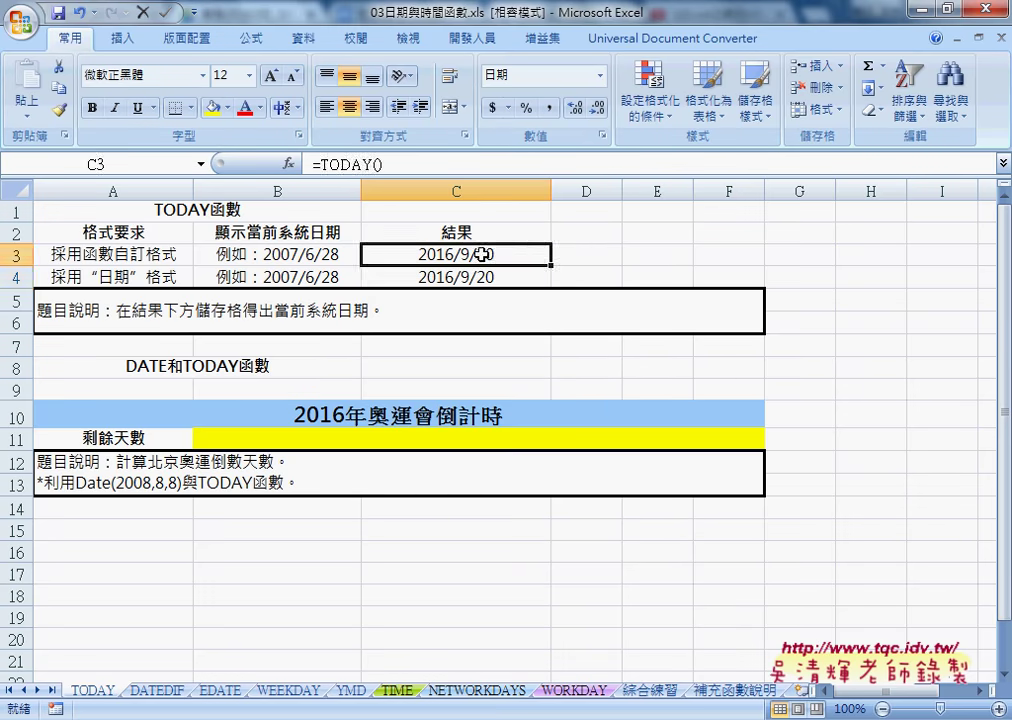
right_click(483, 257)
left_click(450, 253)
left_click_drag(450, 253, 463, 268)
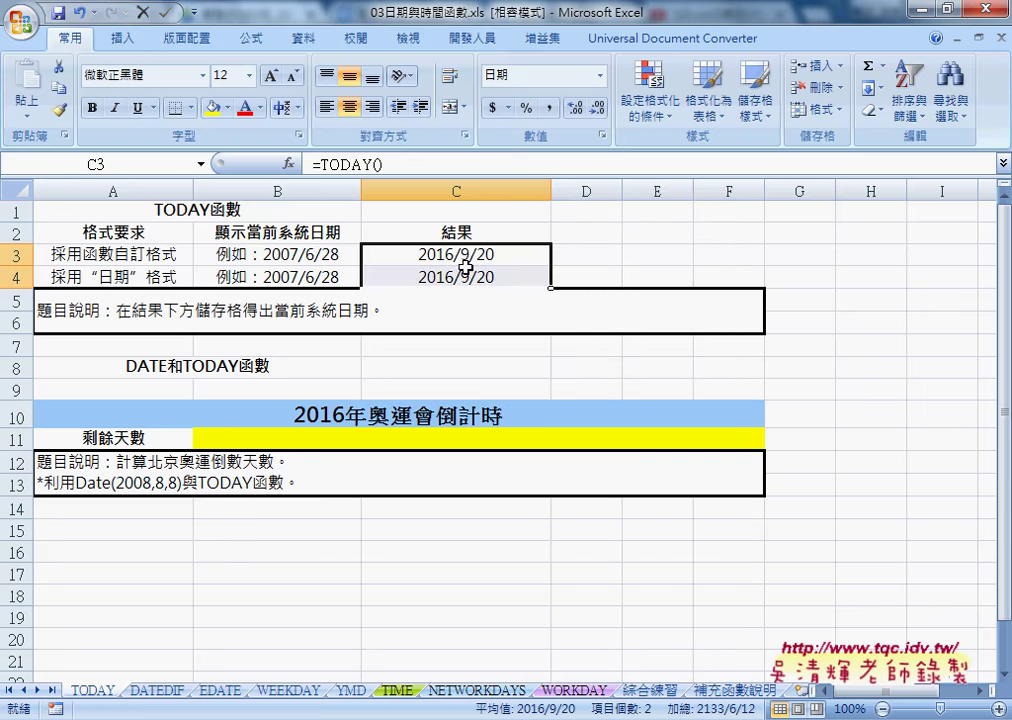
right_click(465, 269)
left_click(568, 525)
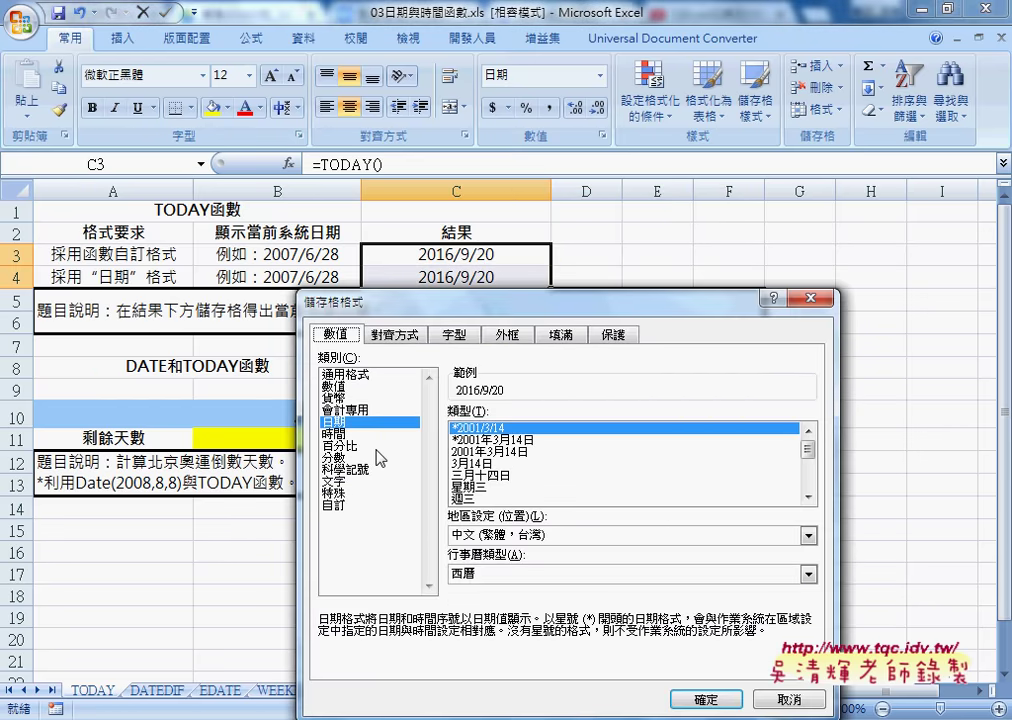
left_click(338, 435)
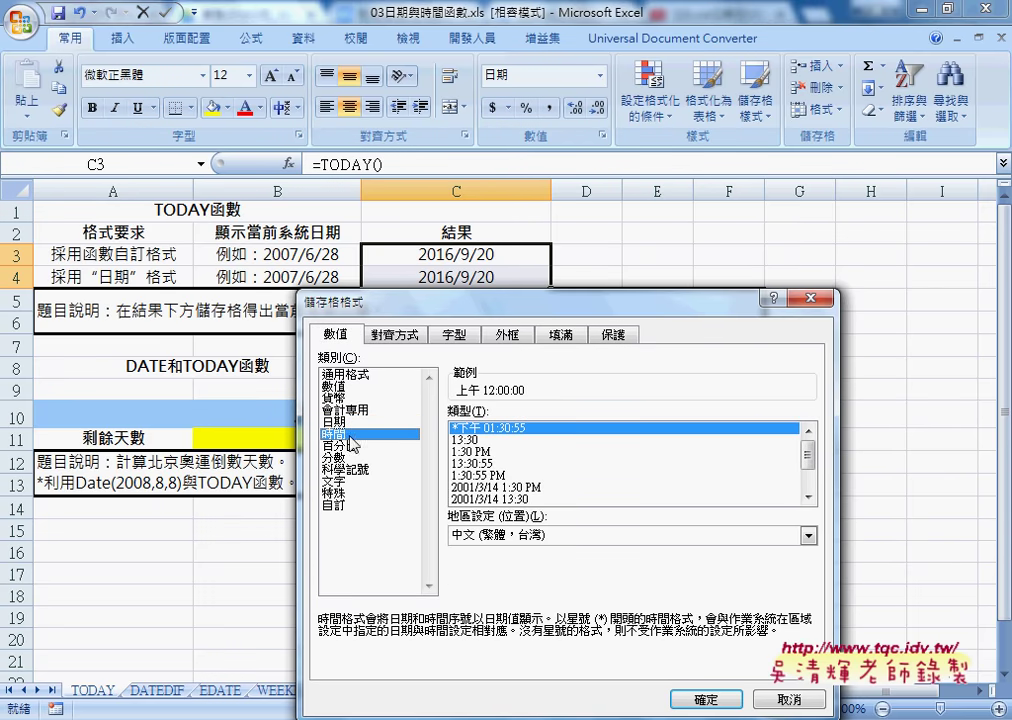
left_click(461, 487)
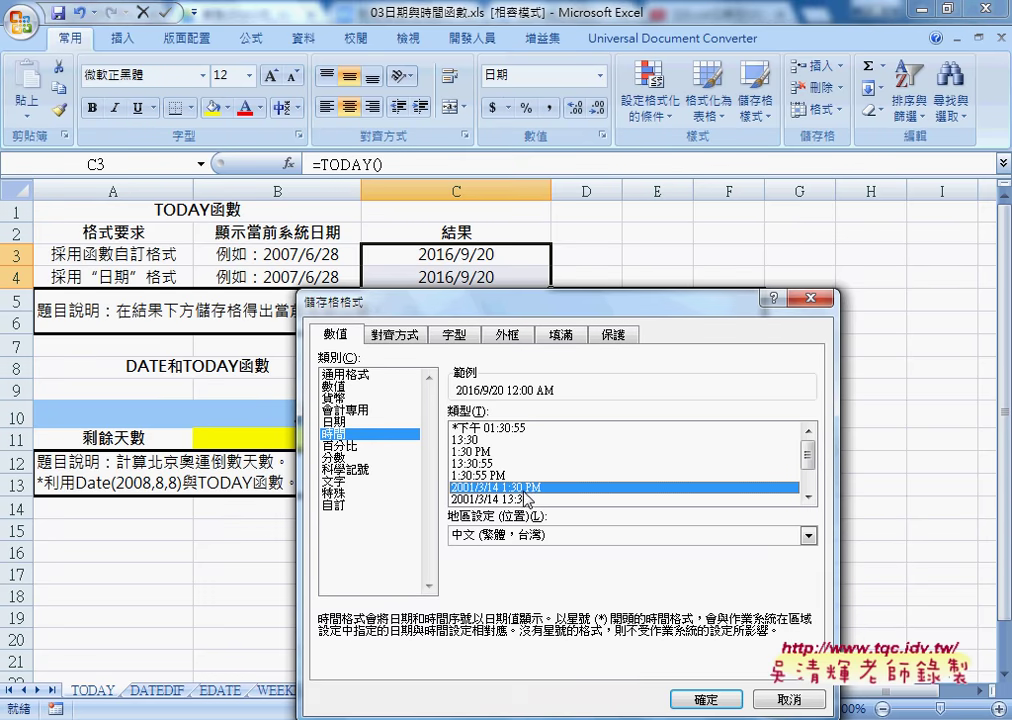
left_click(705, 699)
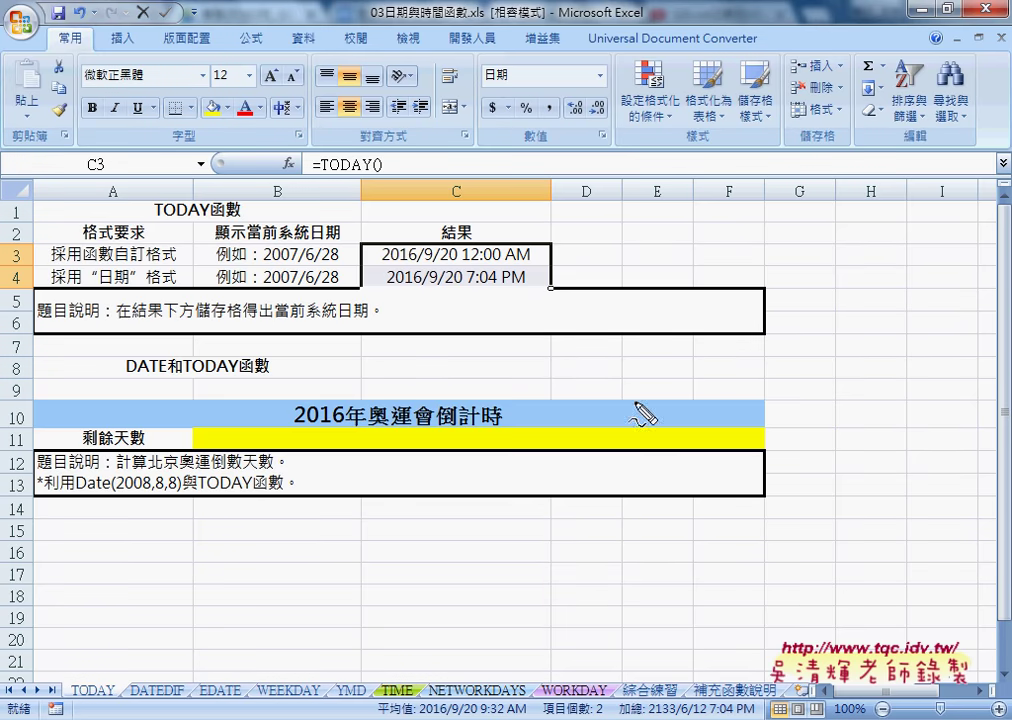
left_click_drag(448, 286, 393, 288)
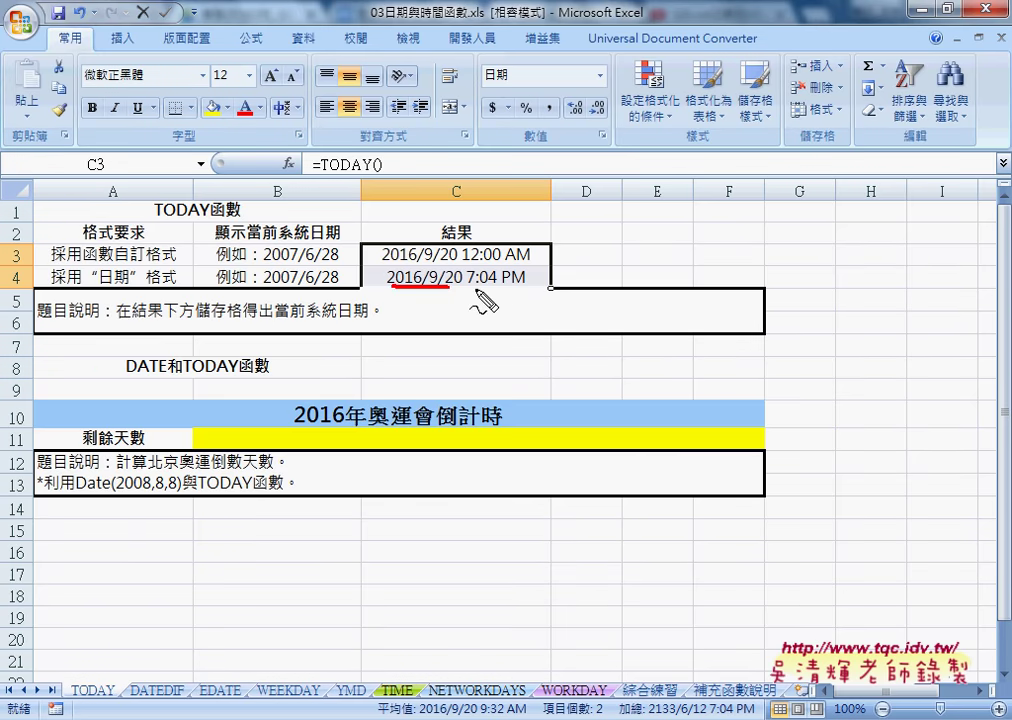
left_click_drag(468, 287, 520, 286)
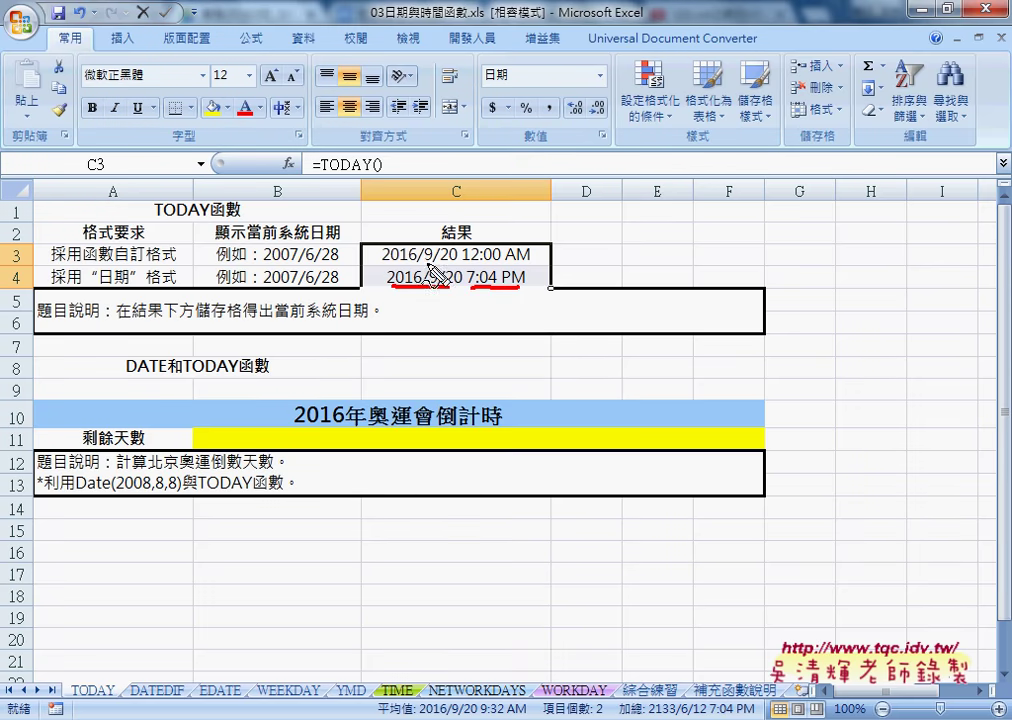
left_click_drag(322, 182, 370, 182)
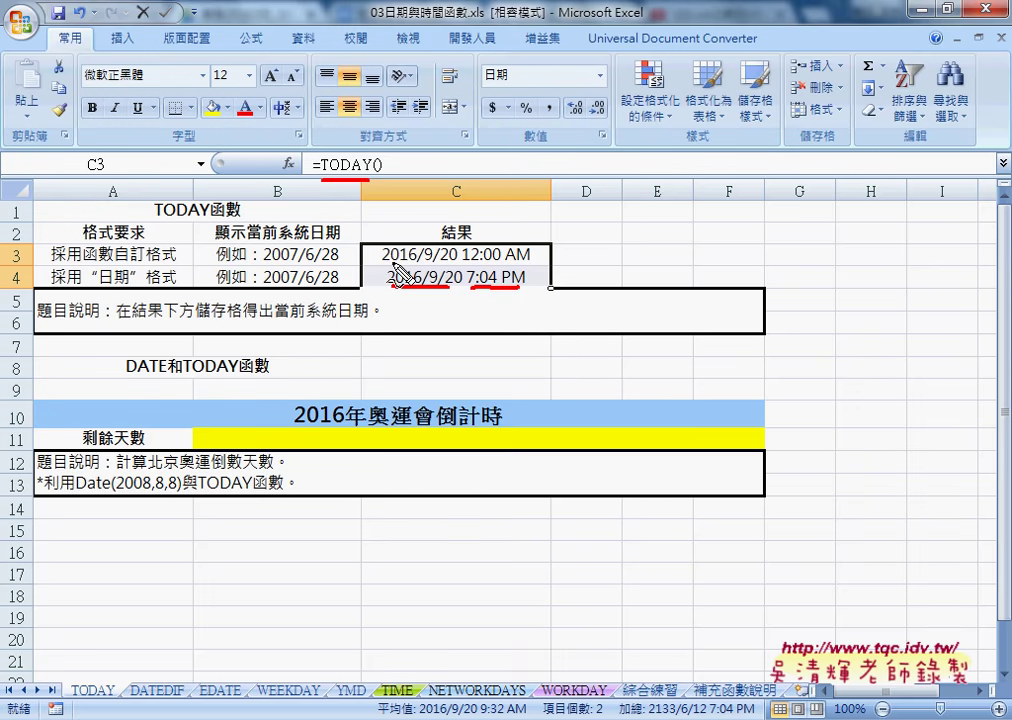
left_click_drag(384, 265, 530, 265)
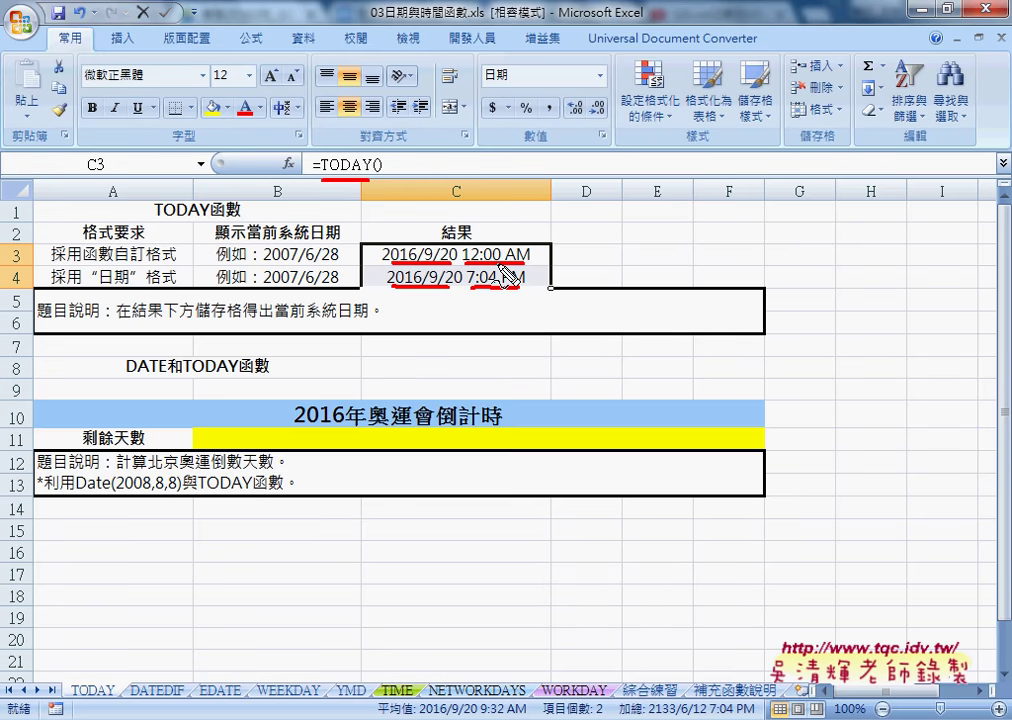
key("Escape")
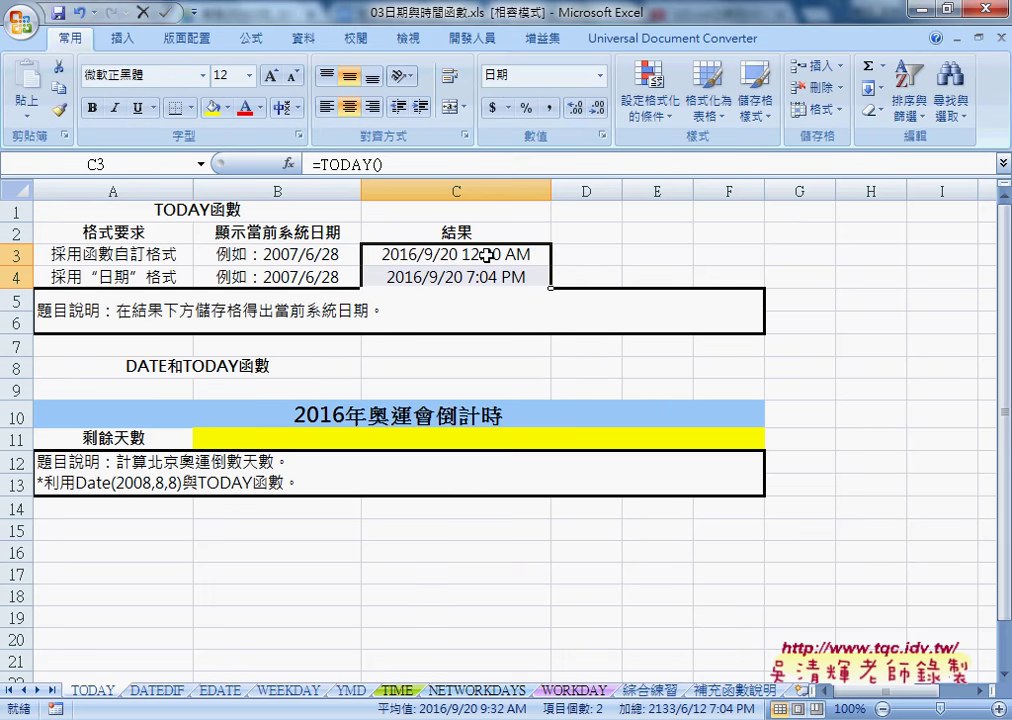
left_click(485, 255)
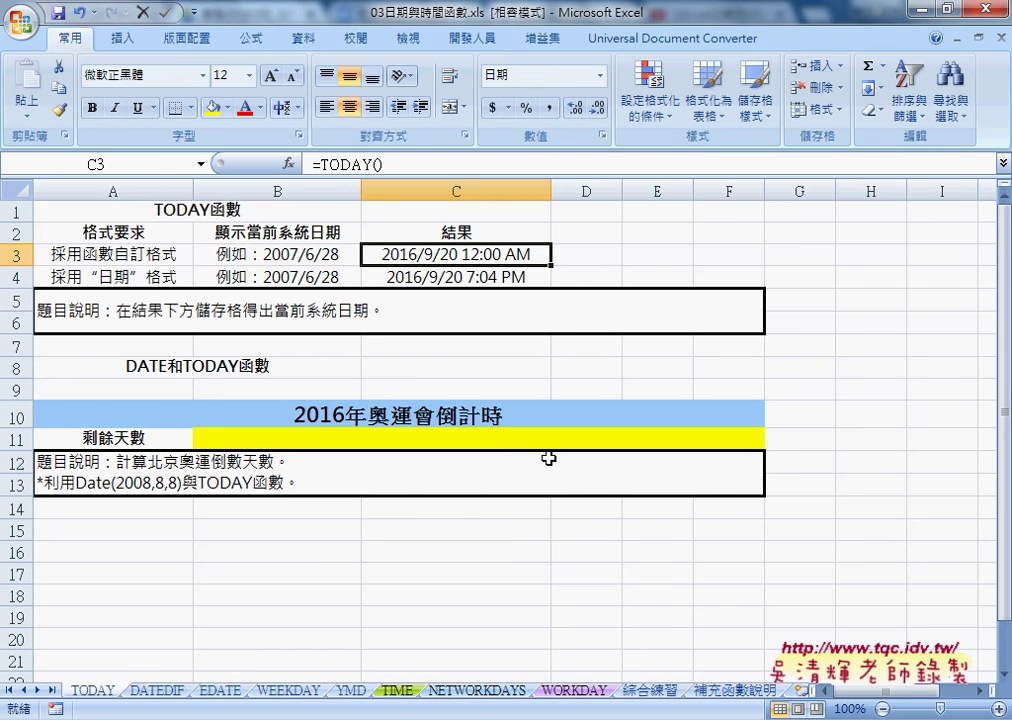
left_click(653, 690)
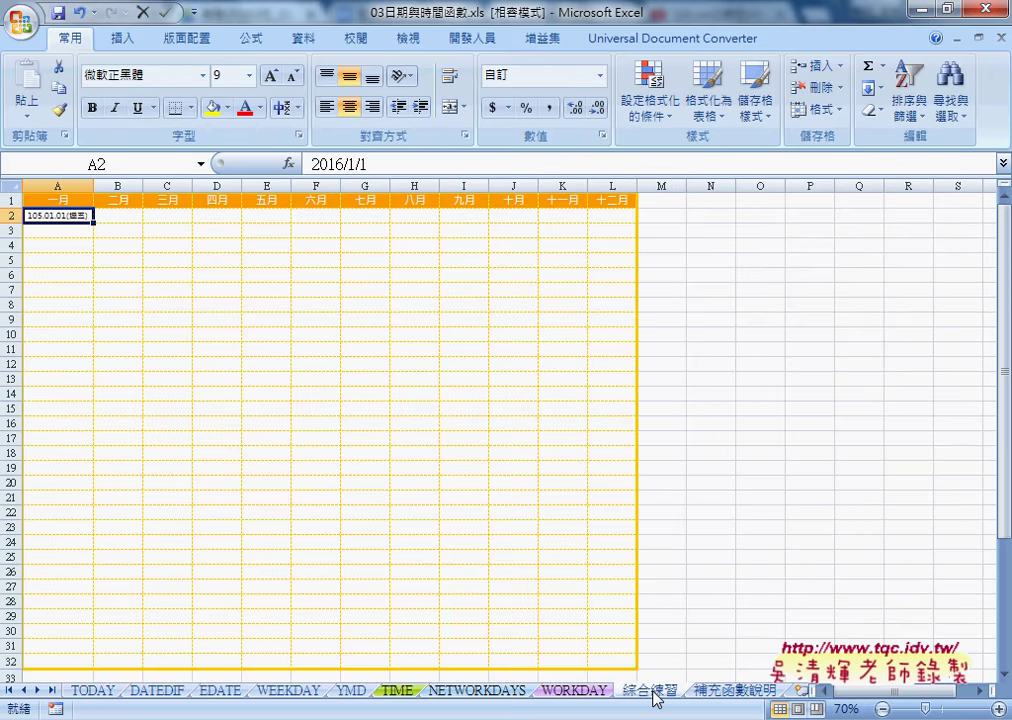
left_click(998, 709)
left_click(998, 709)
left_click(998, 709)
left_click(998, 709)
left_click(998, 709)
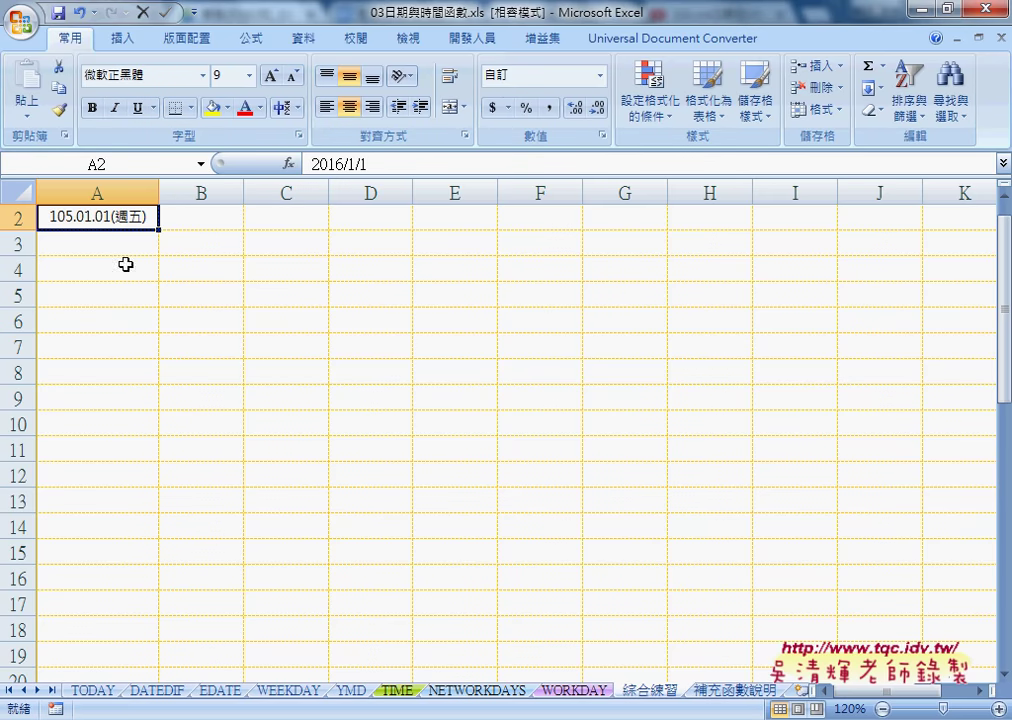
left_click(99, 692)
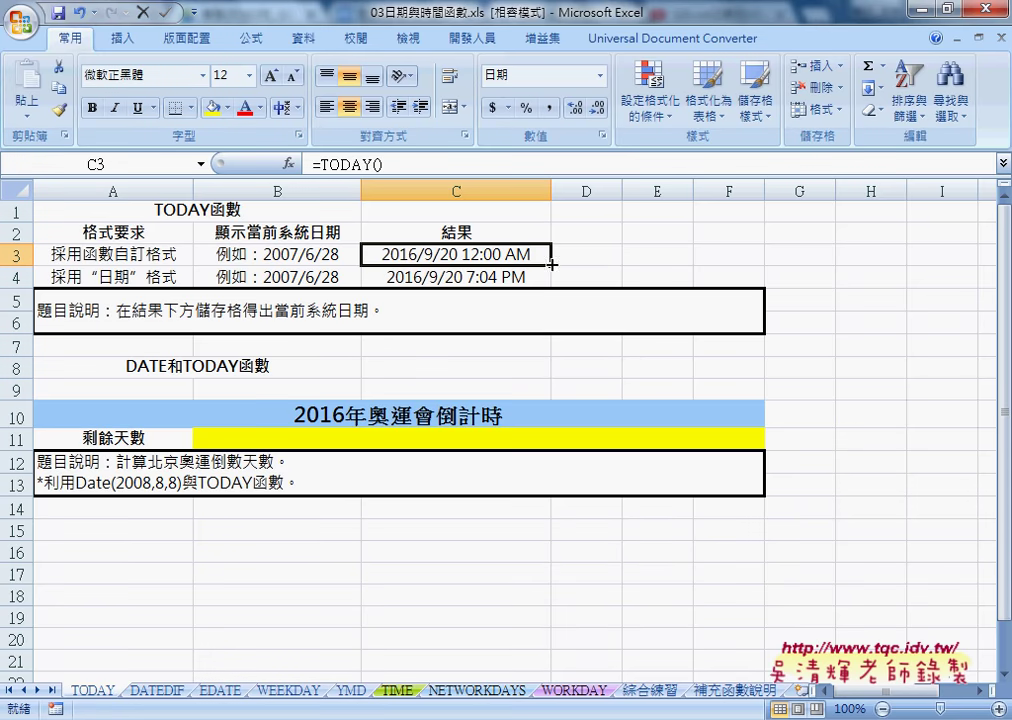
Give C3 the General (通用格式) format, showing 42633, then switch to the 綜合練習 sheet
right_click(466, 256)
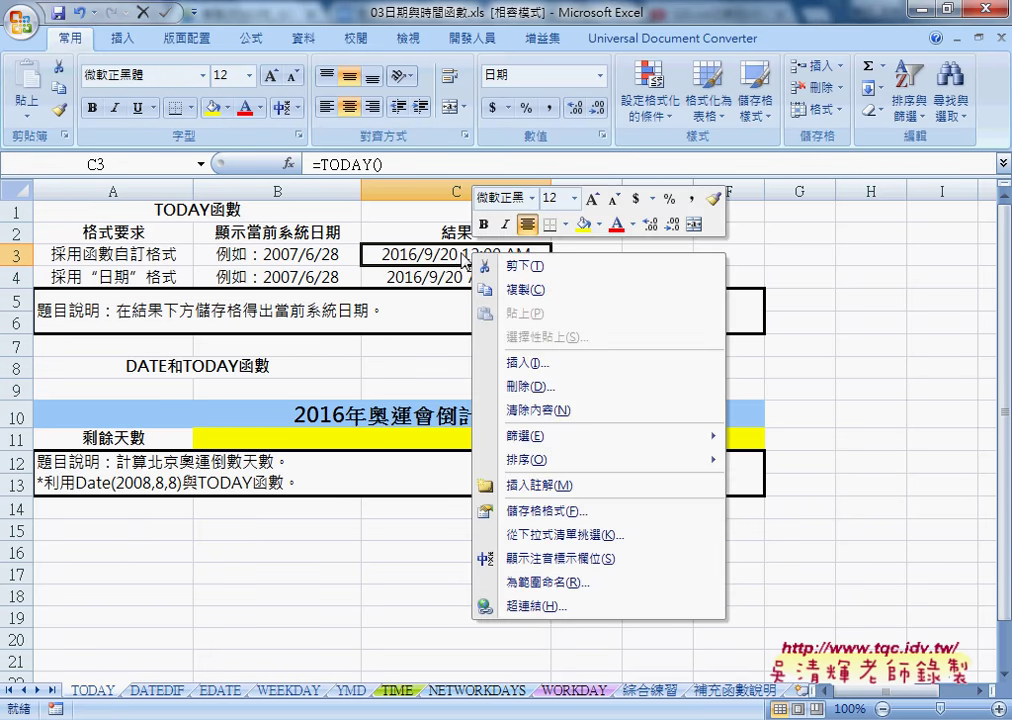
left_click(542, 511)
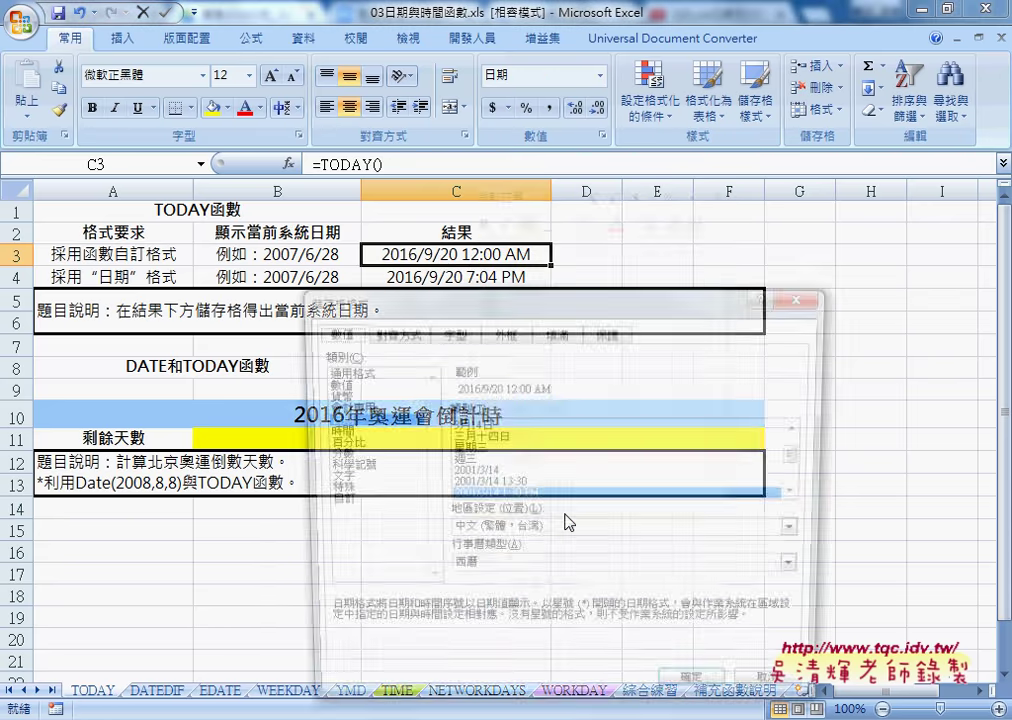
left_click(358, 372)
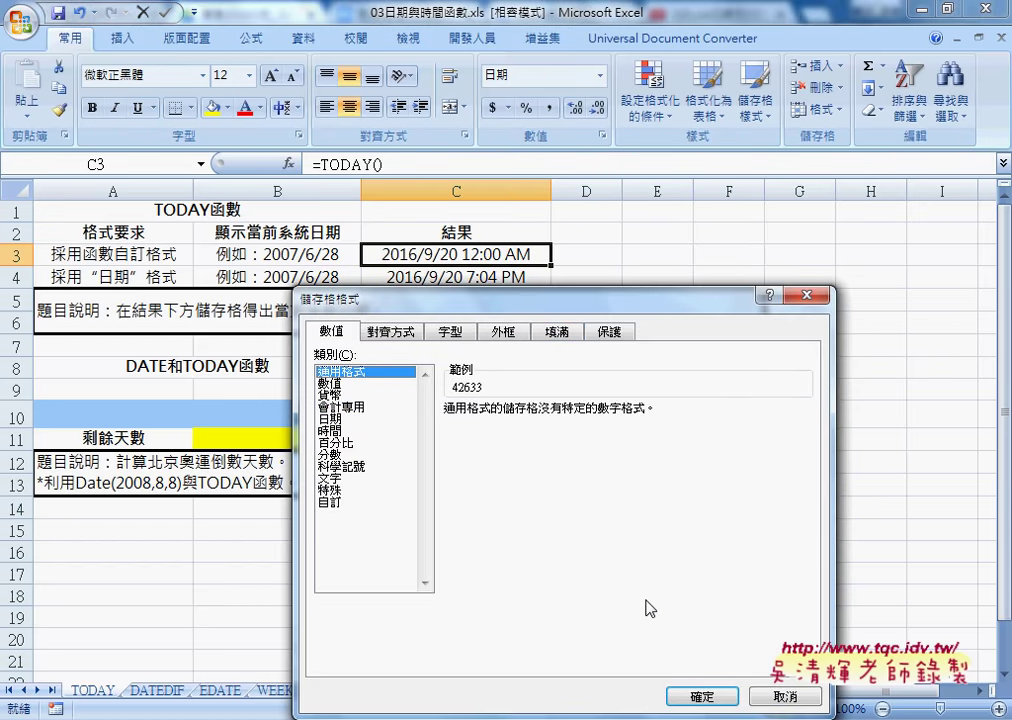
left_click(713, 703)
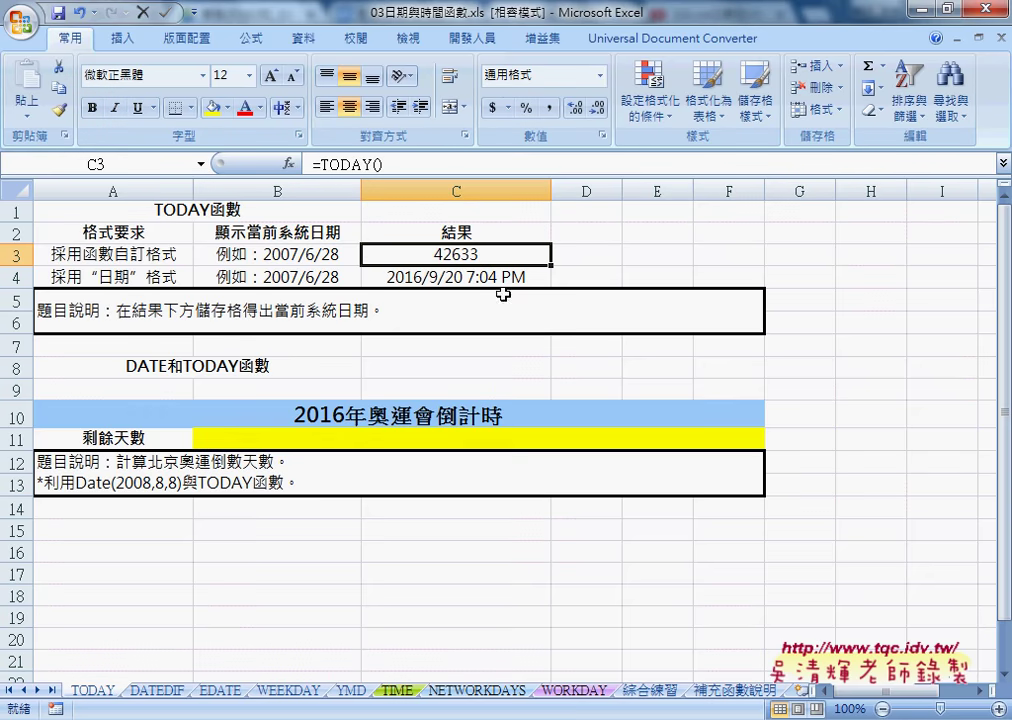
left_click(650, 690)
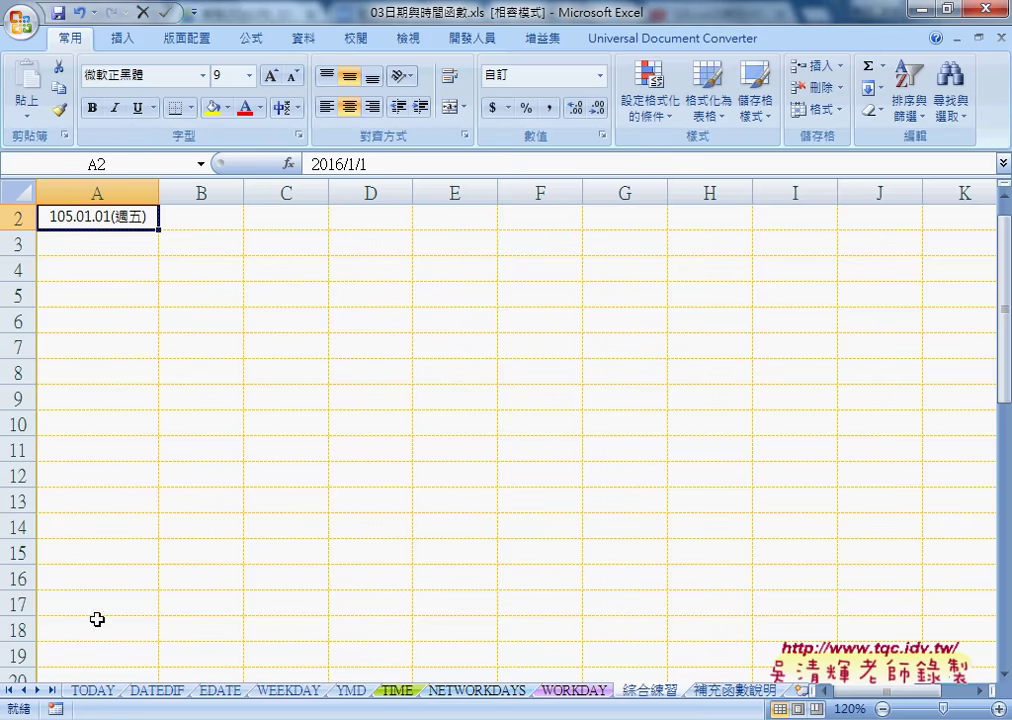
Format C3 with the 中華民國曆 date style 90/3/14 so it reads 105/9/20
left_click(91, 695)
right_click(497, 253)
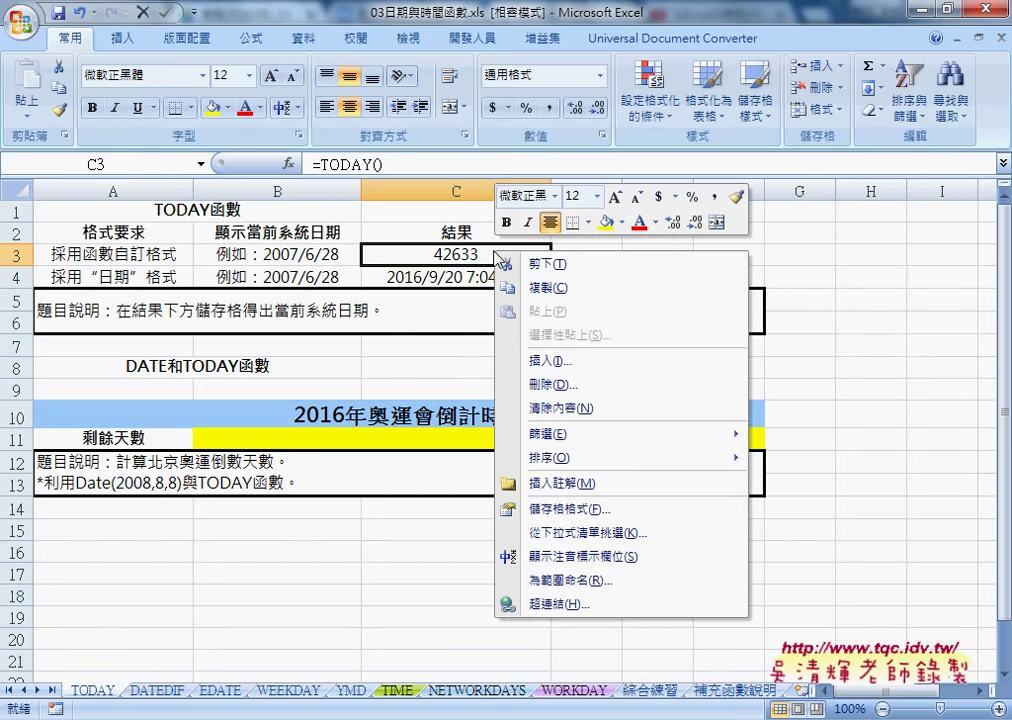
left_click(540, 508)
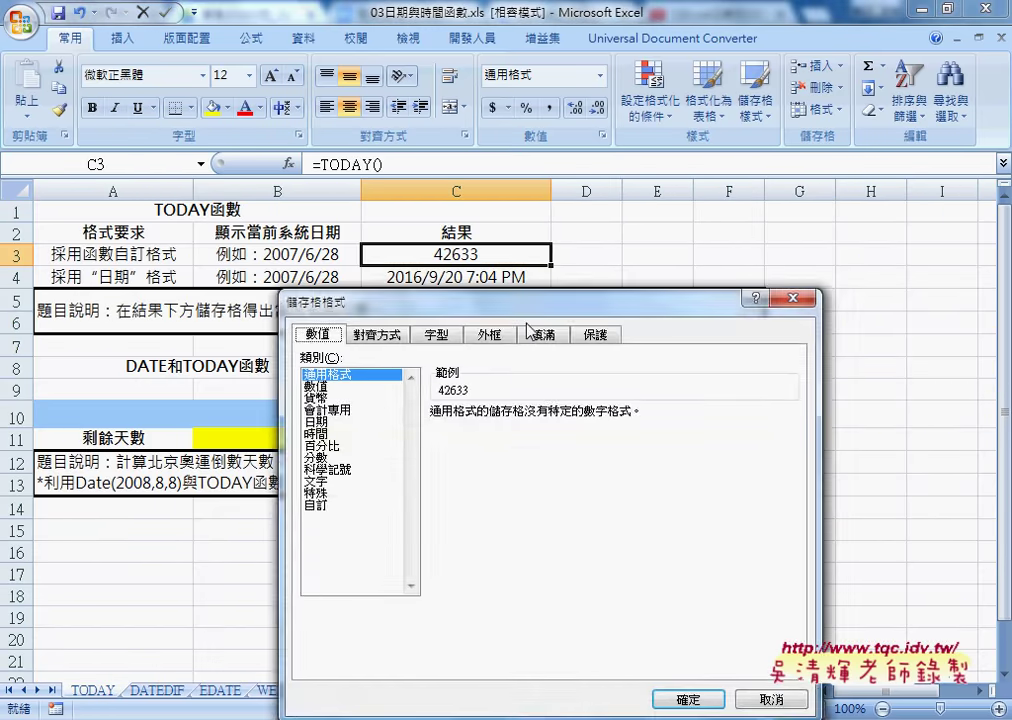
left_click_drag(545, 310, 812, 198)
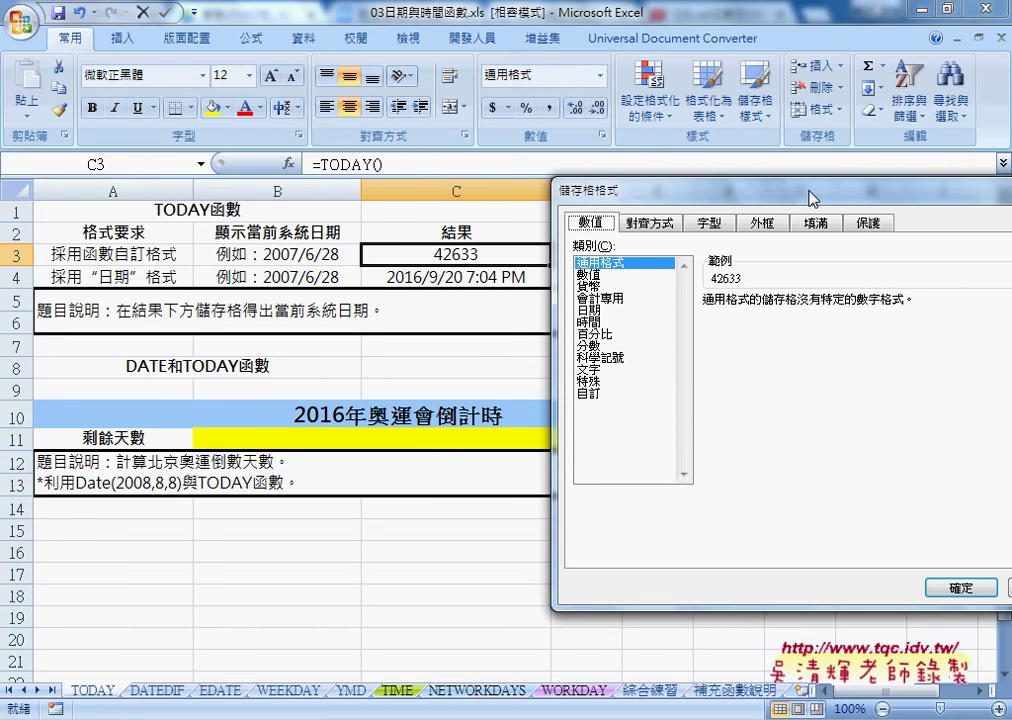
left_click(625, 311)
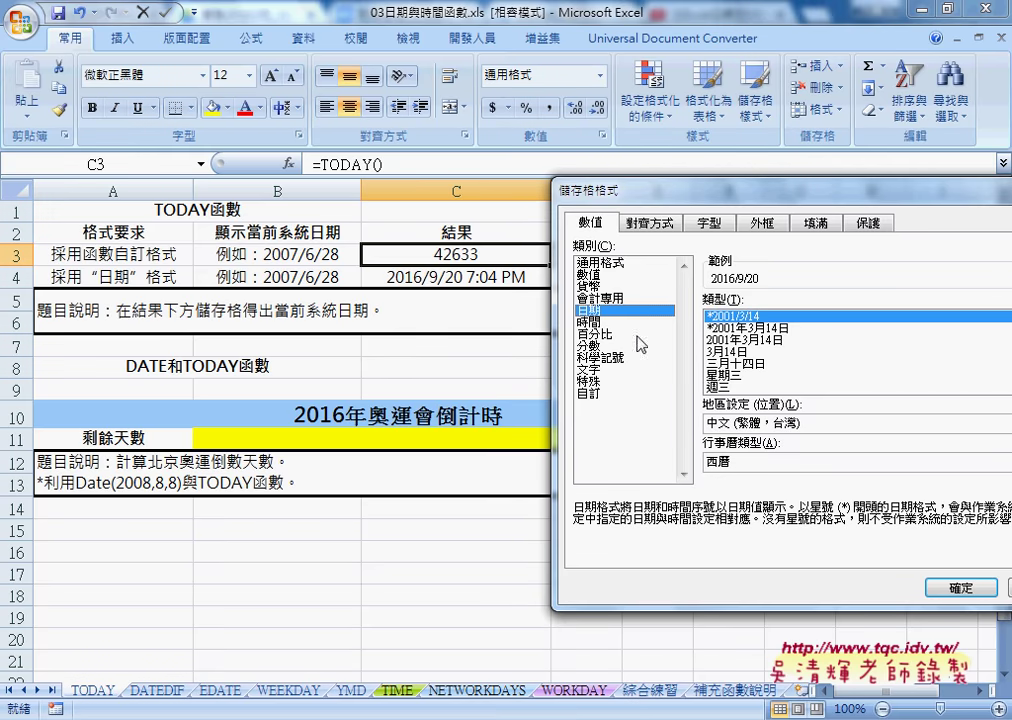
left_click(766, 462)
left_click(767, 479)
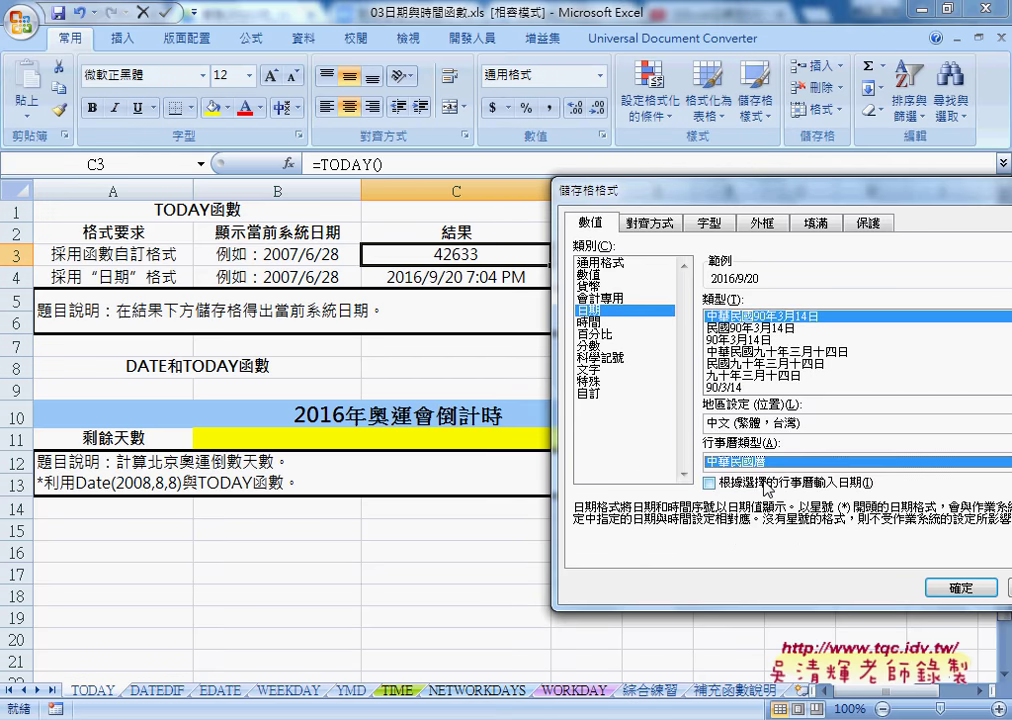
left_click(724, 387)
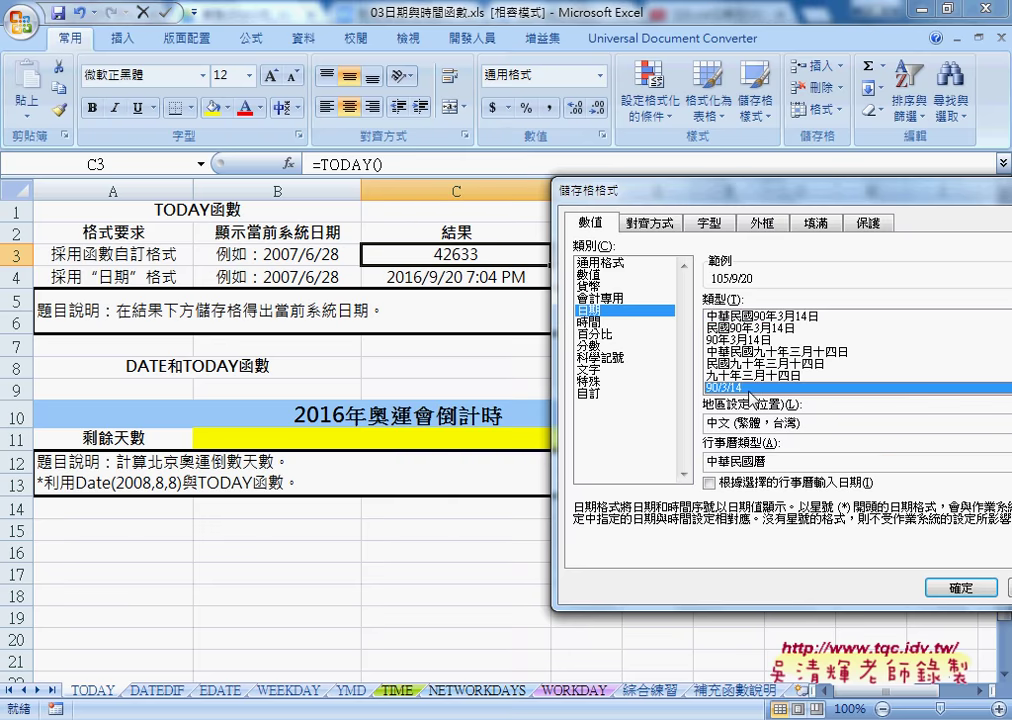
left_click(941, 590)
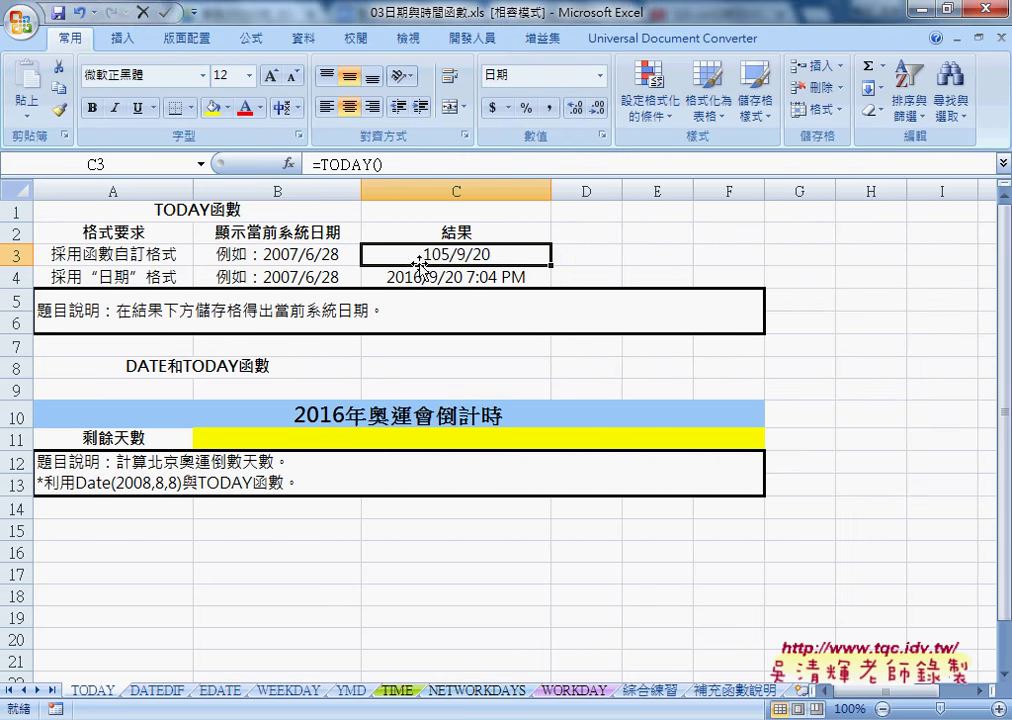
right_click(469, 256)
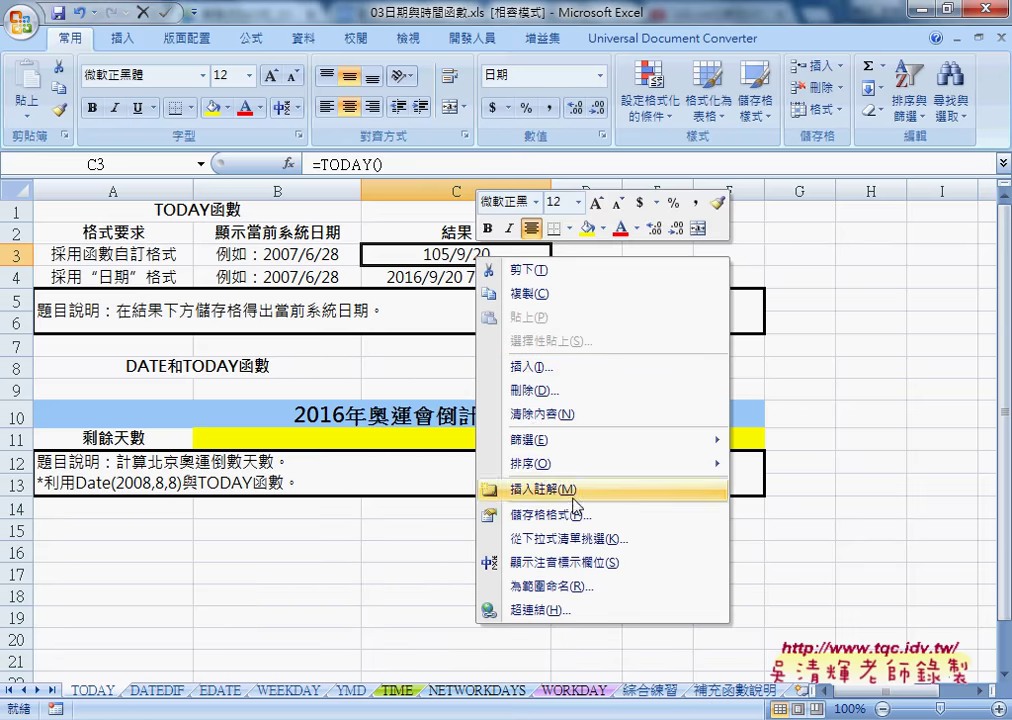
Change C3's custom code to [$-404]e.mm.dd;@ so it reads 105.09.20, then view 綜合練習
left_click(545, 514)
left_click_drag(440, 298, 690, 159)
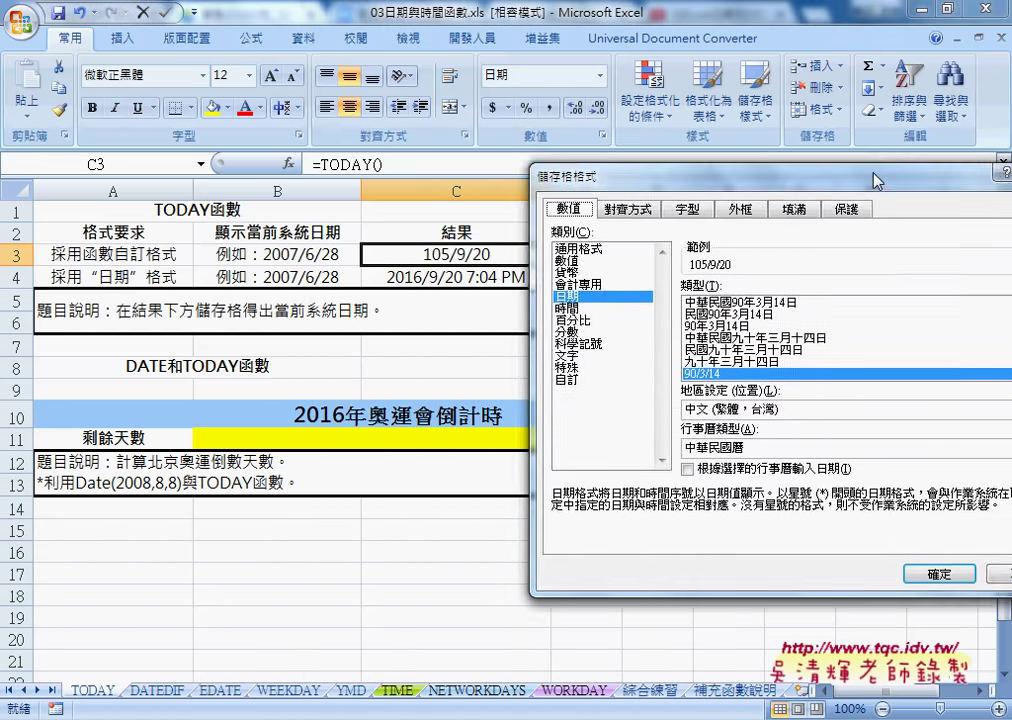
left_click(605, 364)
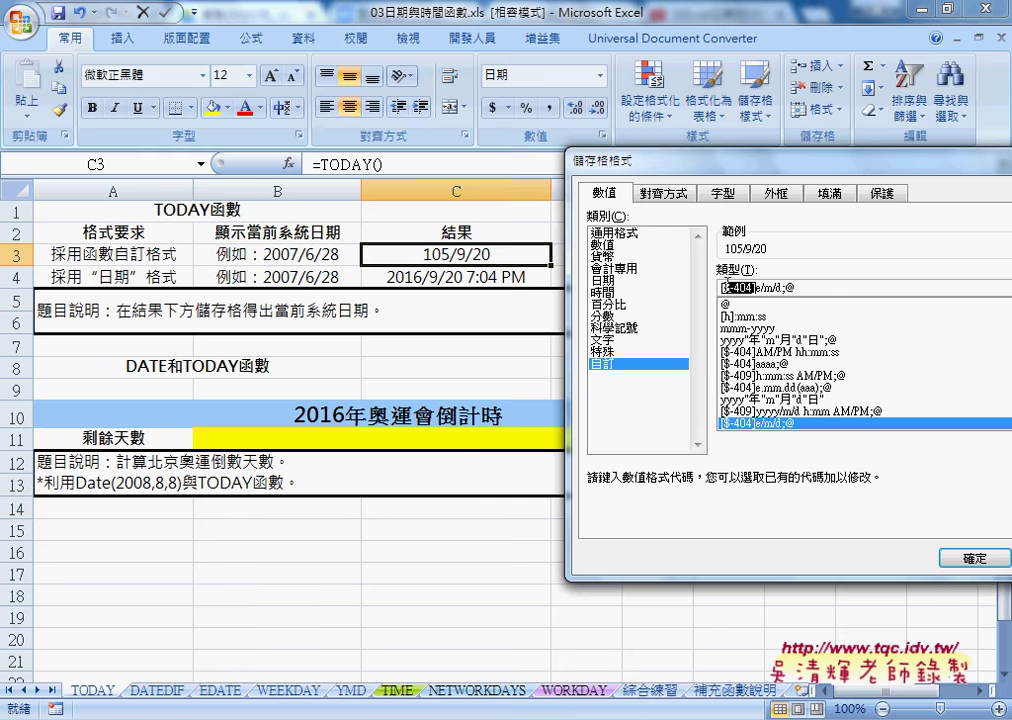
left_click_drag(757, 288, 721, 288)
left_click(757, 288)
key("Delete")
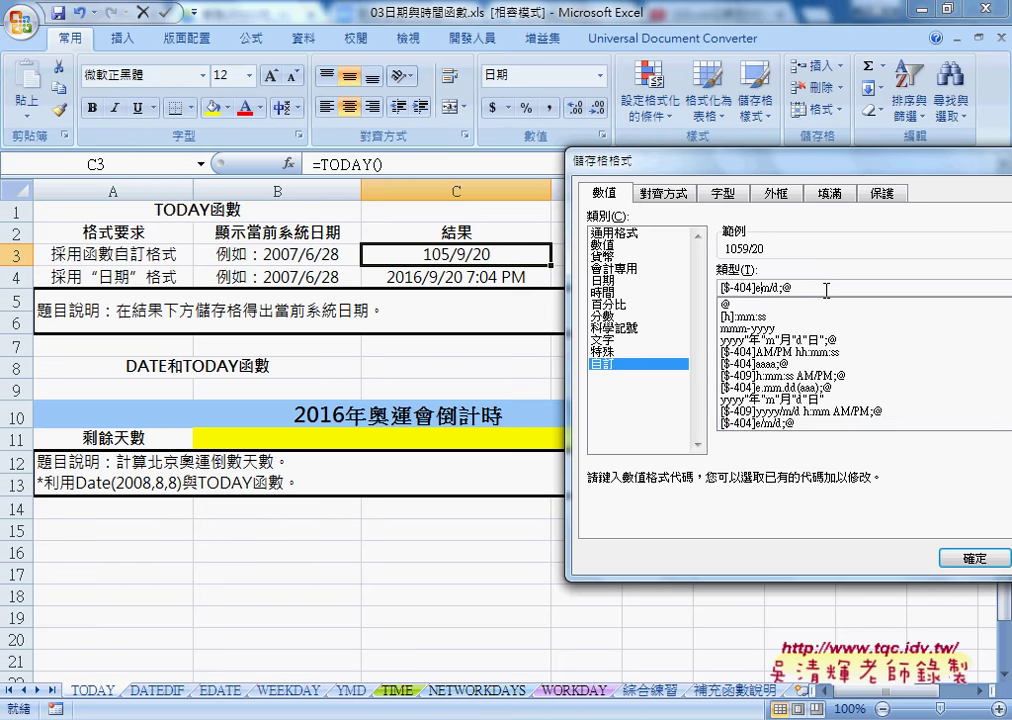
type(".")
key("Delete")
type(".")
type("m.")
type("dd")
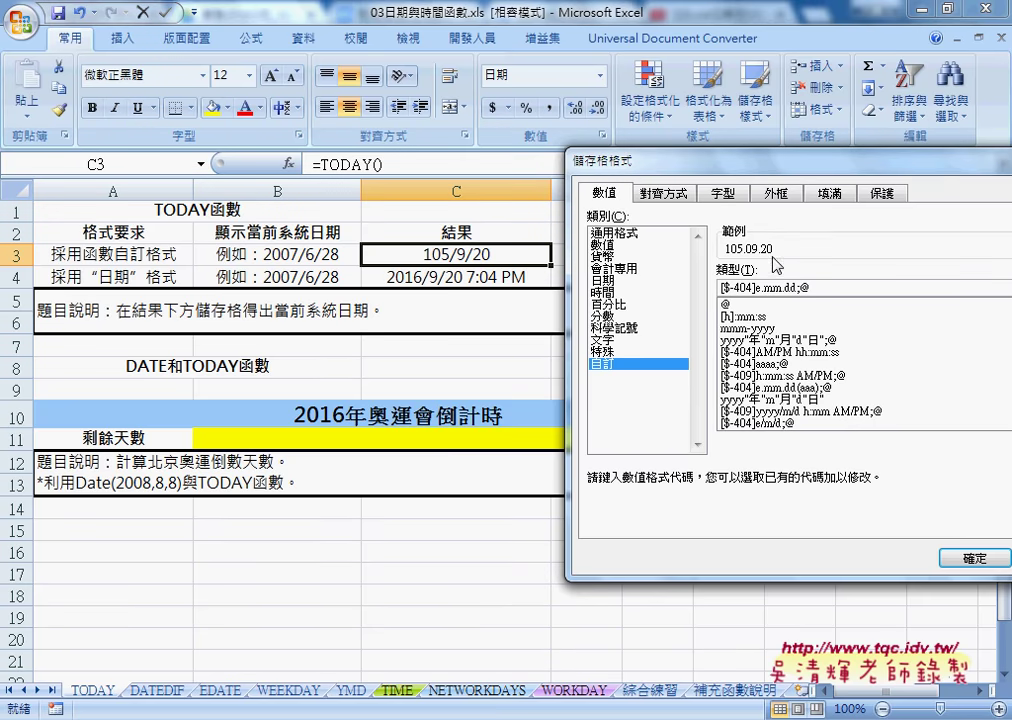
left_click(972, 557)
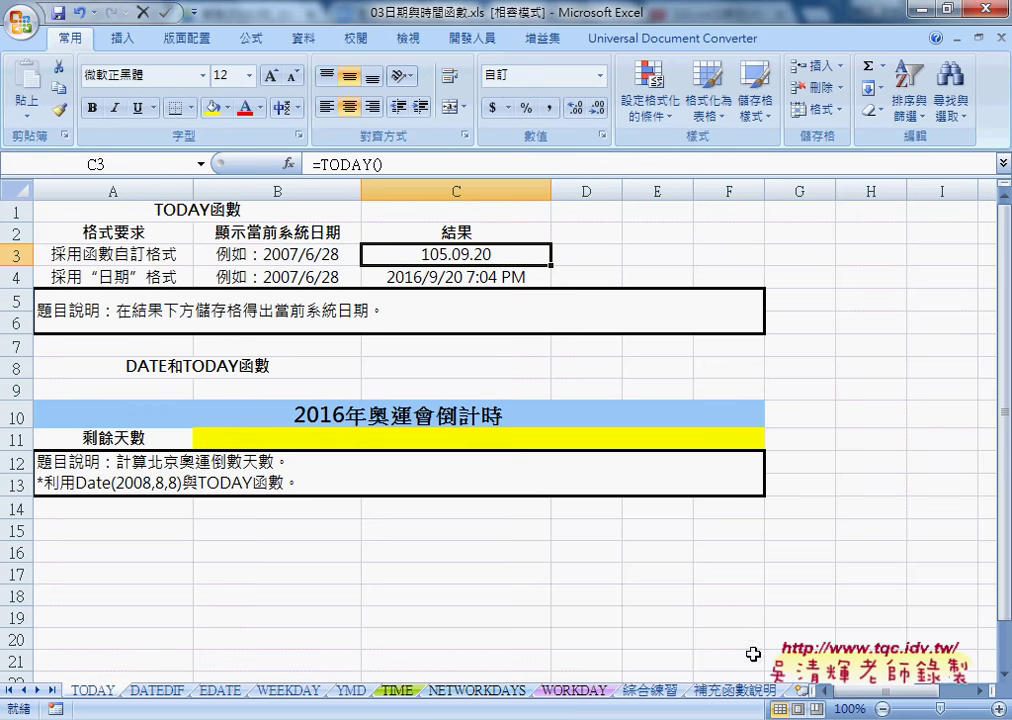
left_click(655, 690)
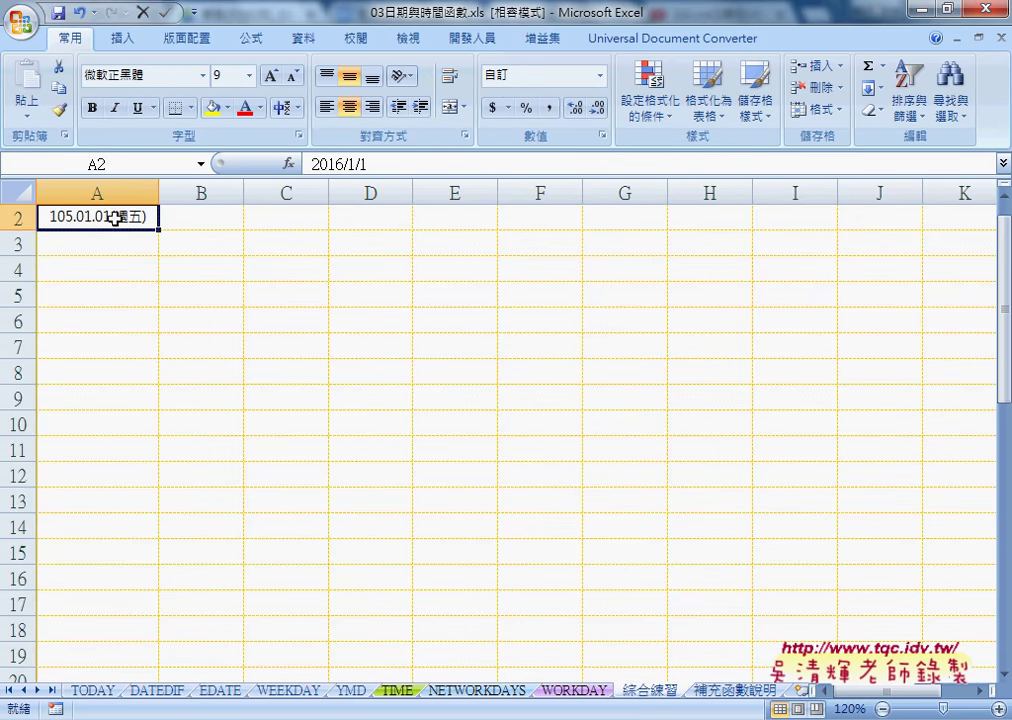
Back on TODAY, preview C3 in Format Cells with the 西曆 weekday-only format 週二
left_click(91, 691)
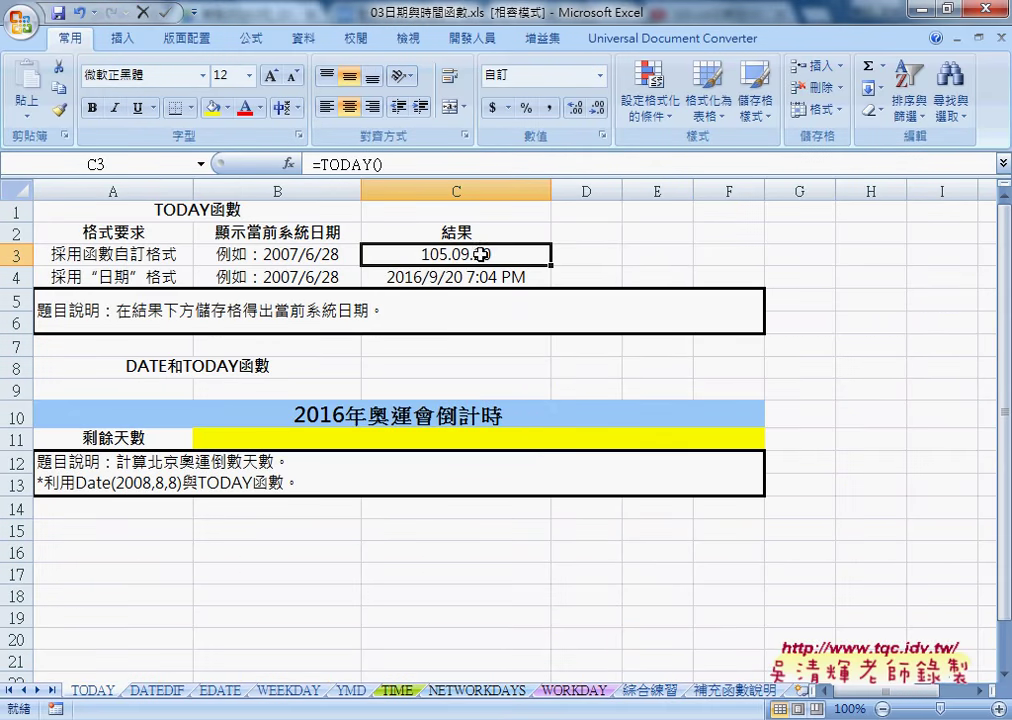
right_click(482, 258)
left_click(536, 514)
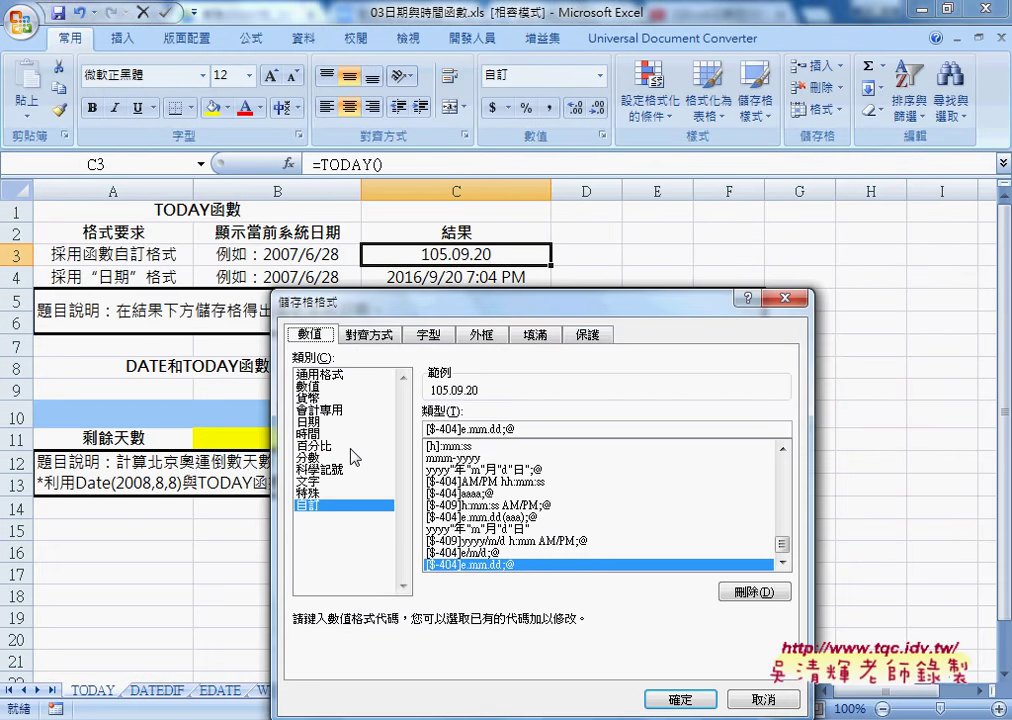
left_click(309, 422)
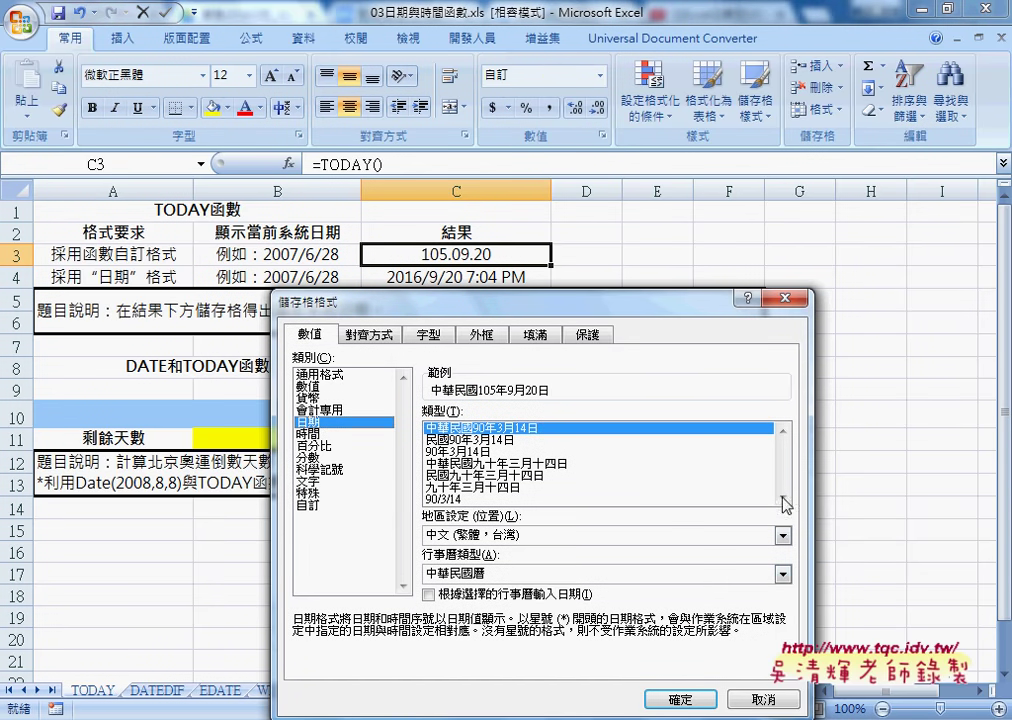
left_click(560, 576)
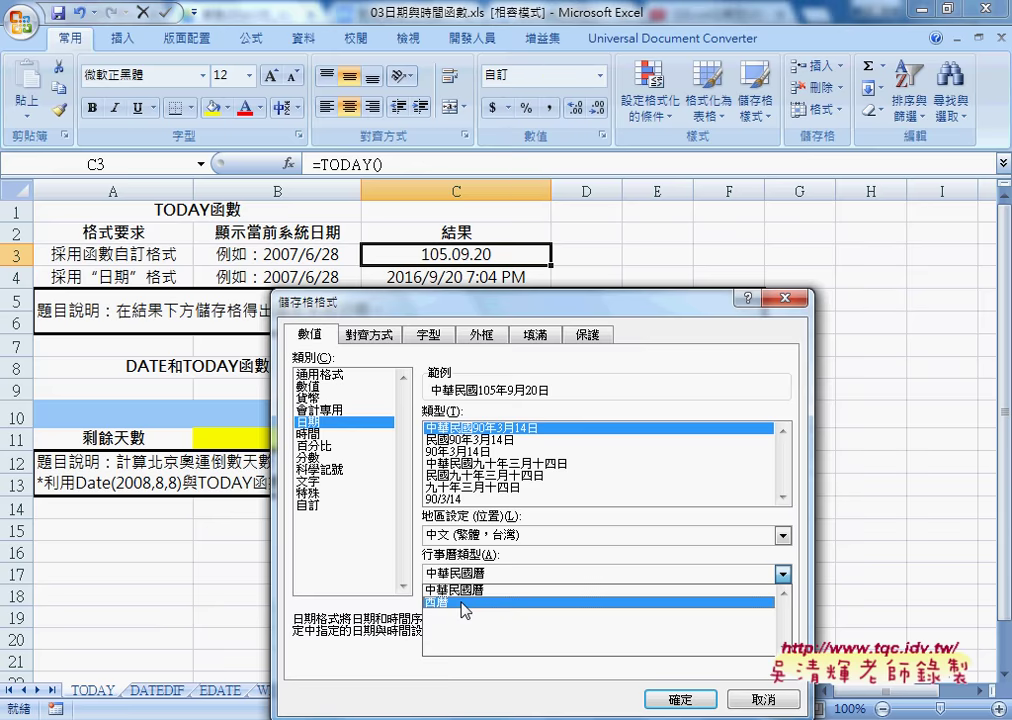
left_click(535, 603)
left_click(442, 498)
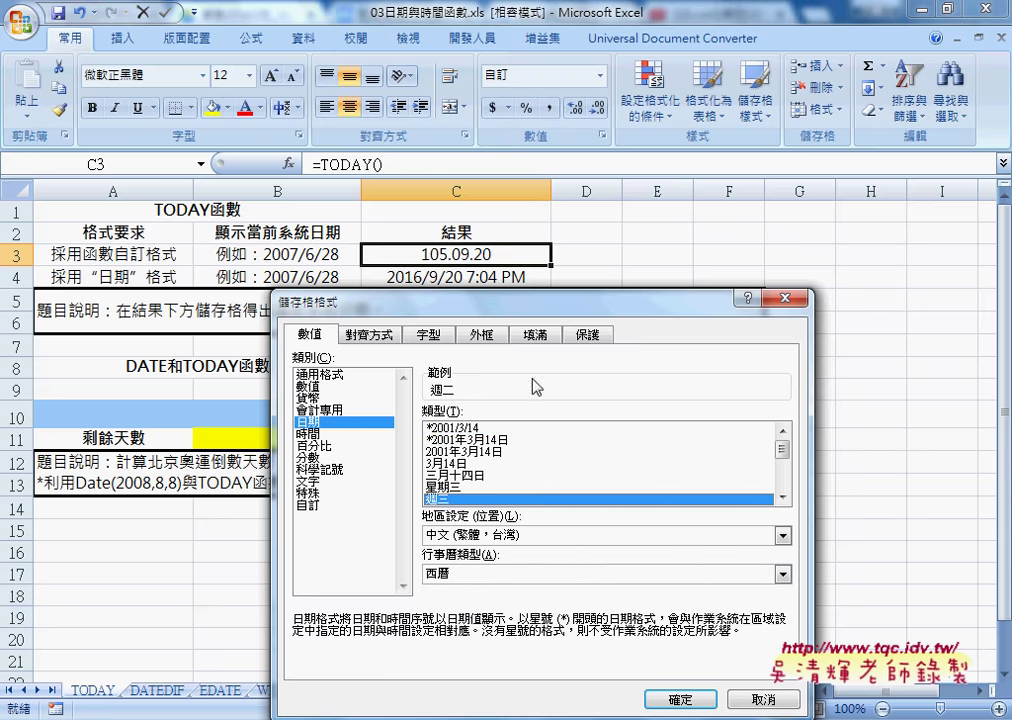
Look up the aaa weekday code behind that format in the Custom category
left_click_drag(575, 311, 880, 198)
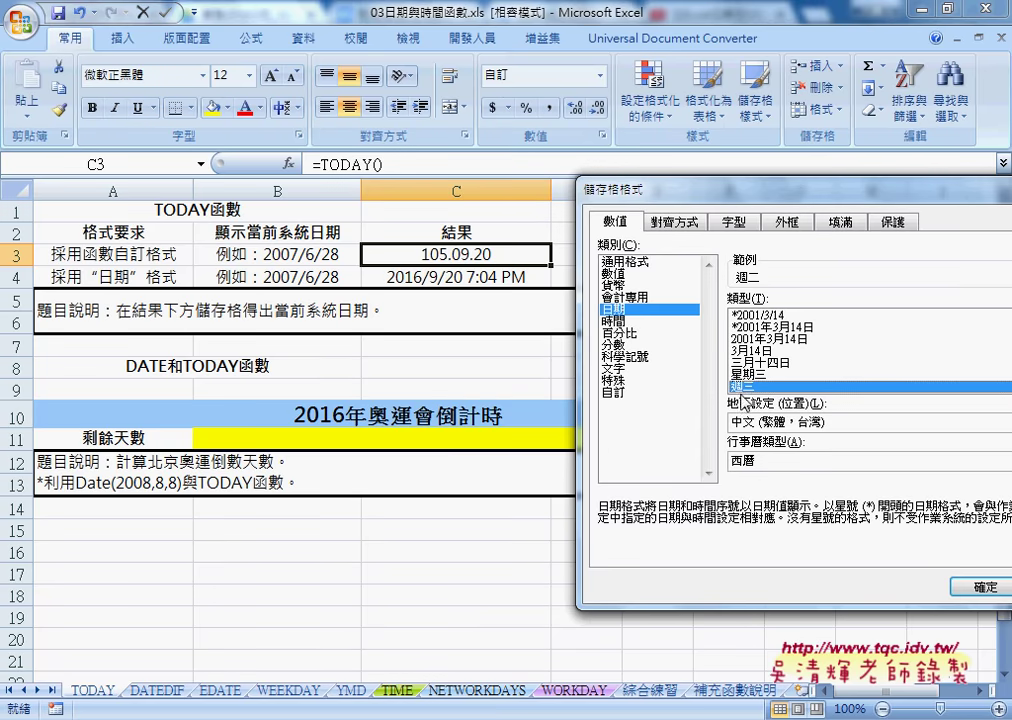
left_click(614, 393)
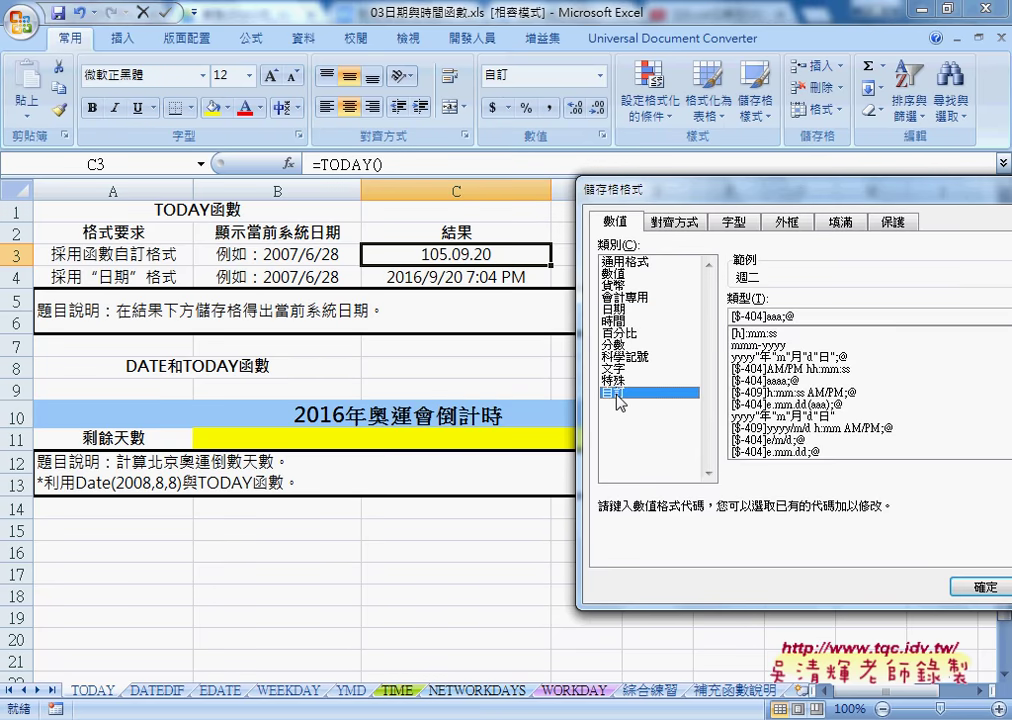
double_click(768, 316)
left_click_drag(640, 190, 466, 196)
Change C3's custom code to [$-404]e.mm.dd(aaa);@, then view the 綜合練習 sheet
left_click(895, 592)
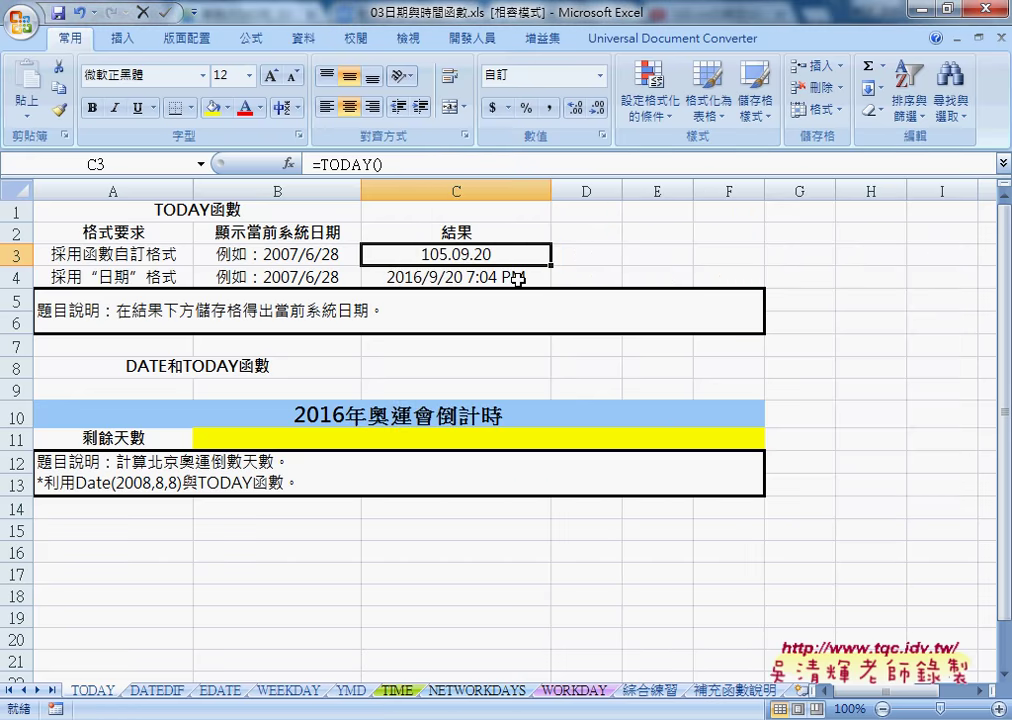
right_click(491, 278)
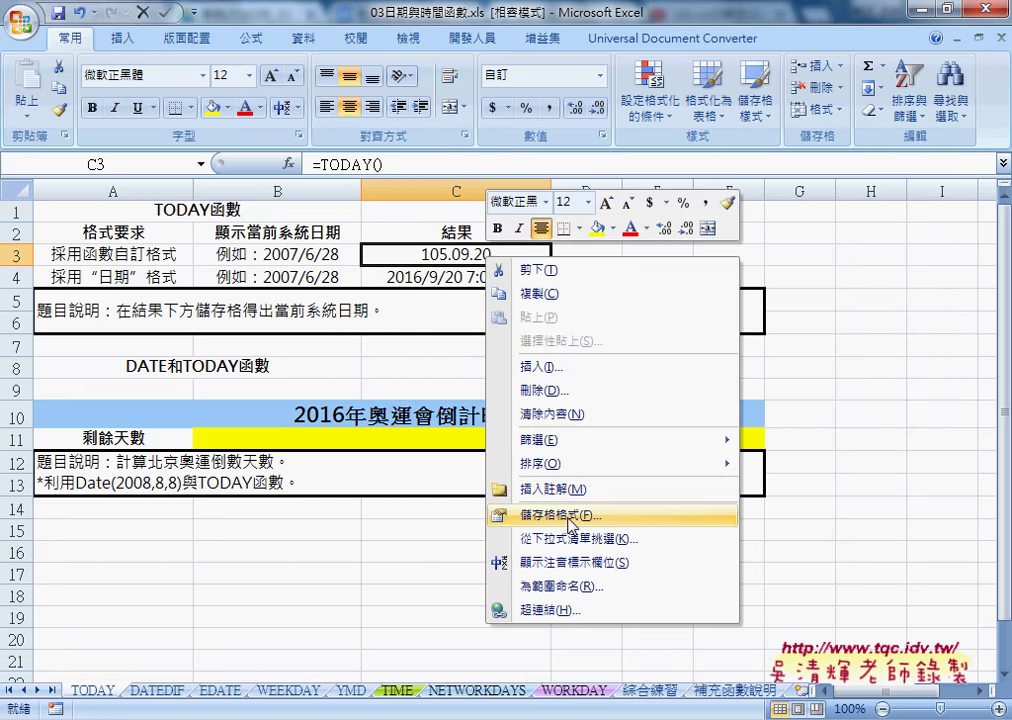
left_click(515, 514)
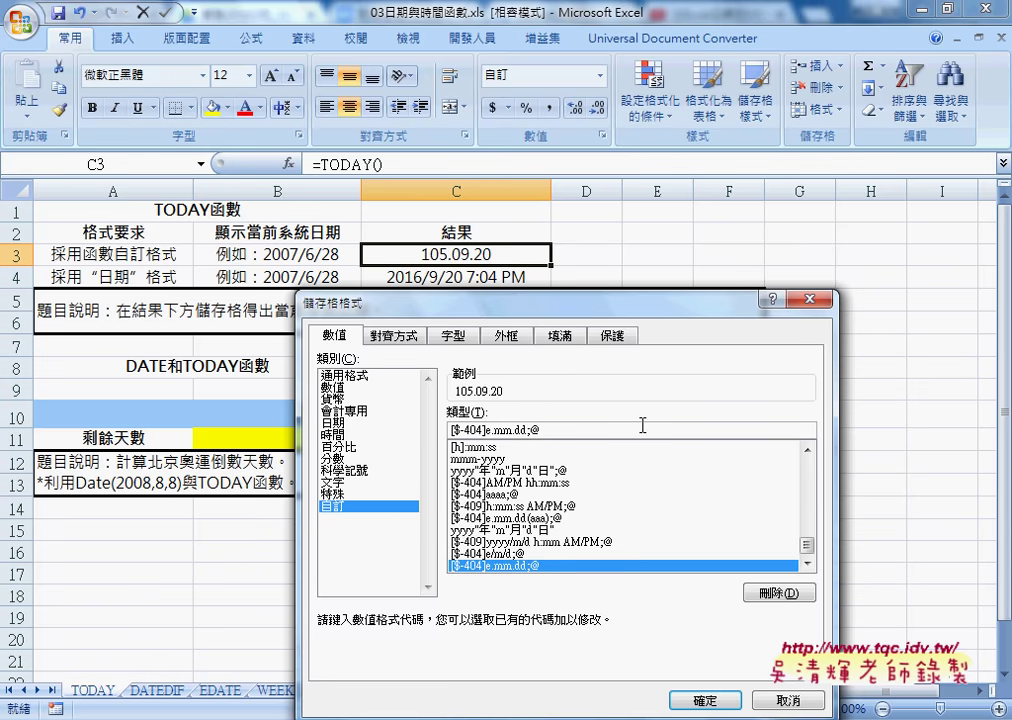
type("()")
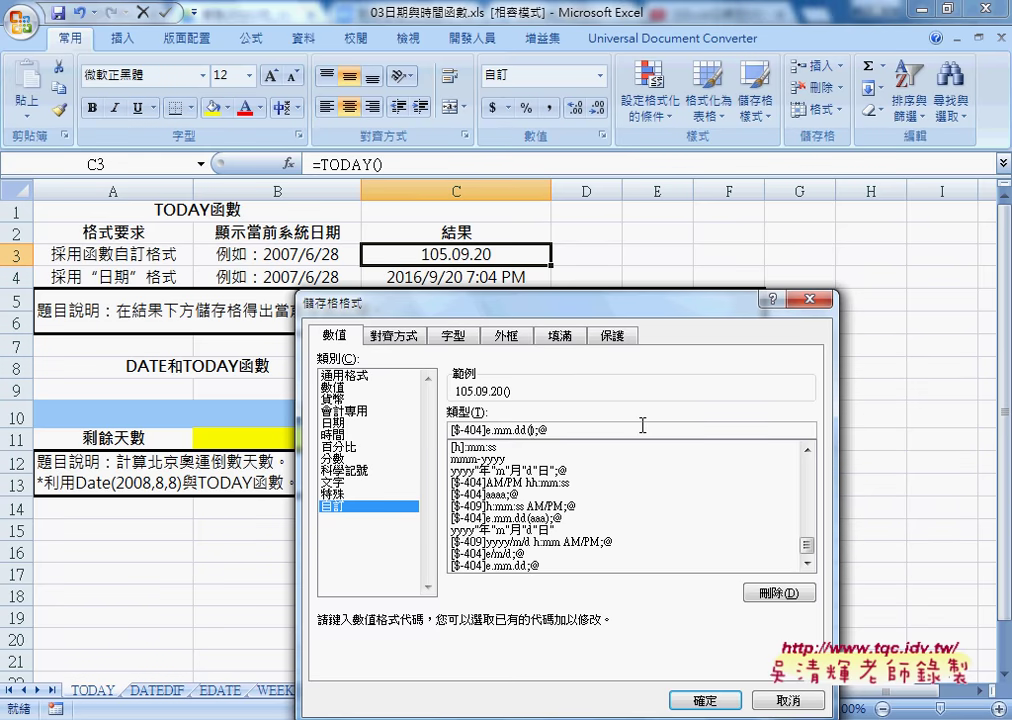
type("aa")
type("a")
type("a")
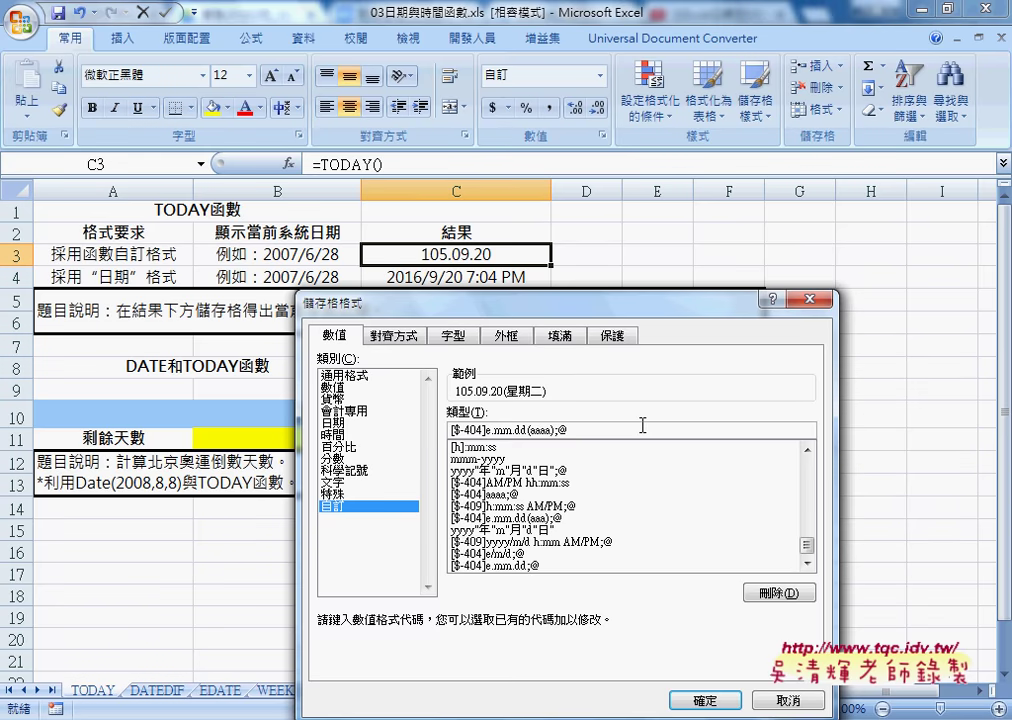
key("BackSpace")
left_click(704, 705)
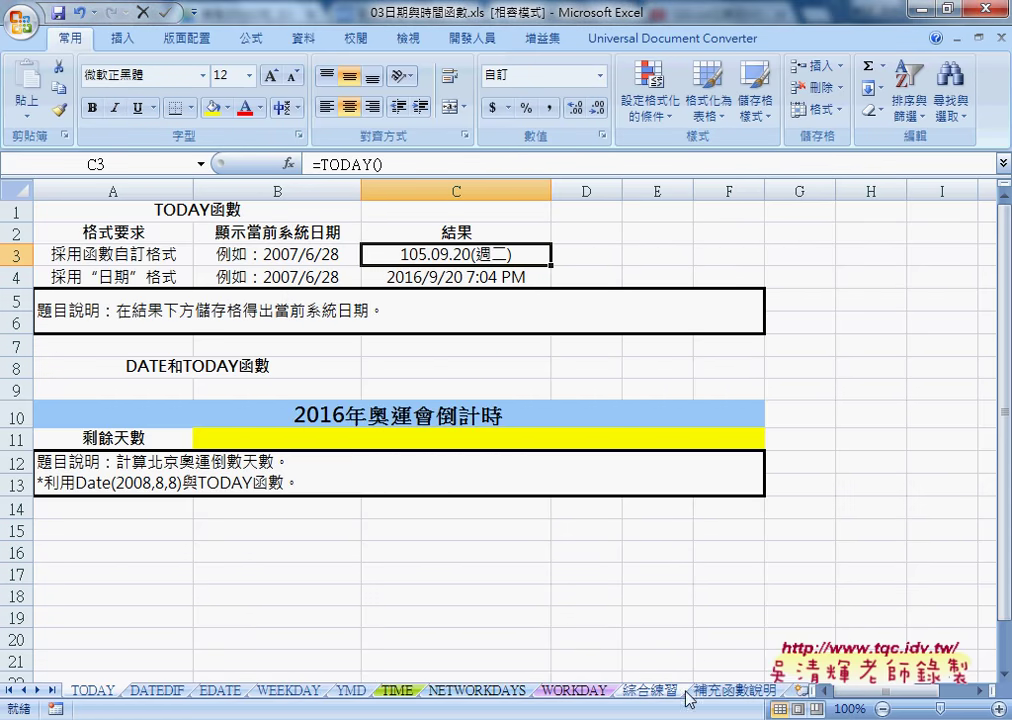
left_click(650, 690)
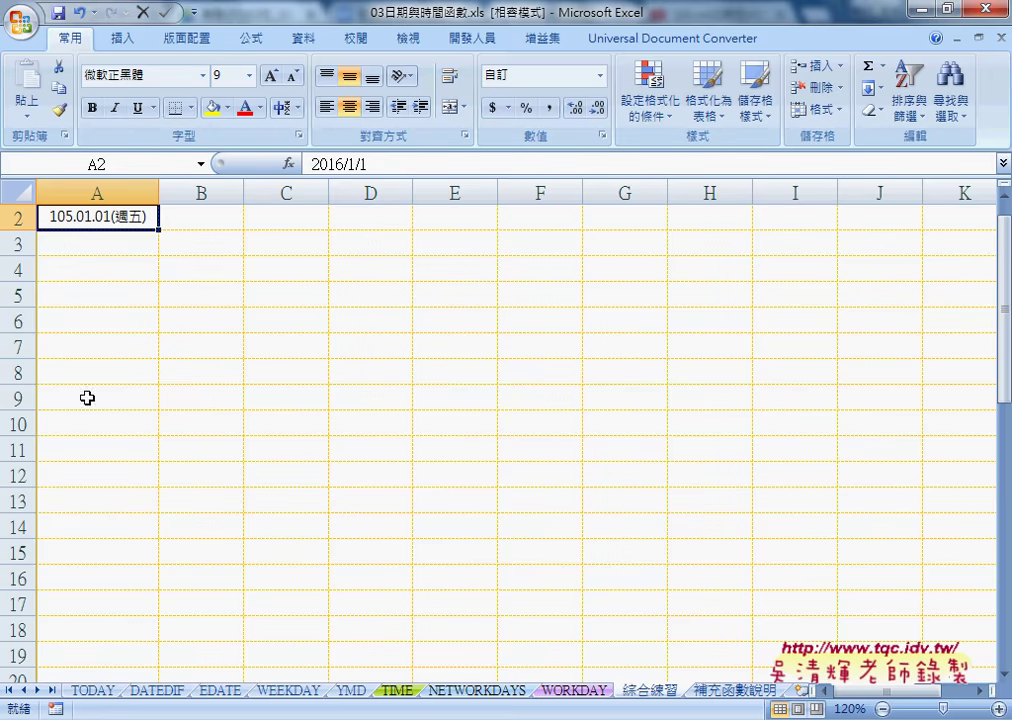
left_click(94, 690)
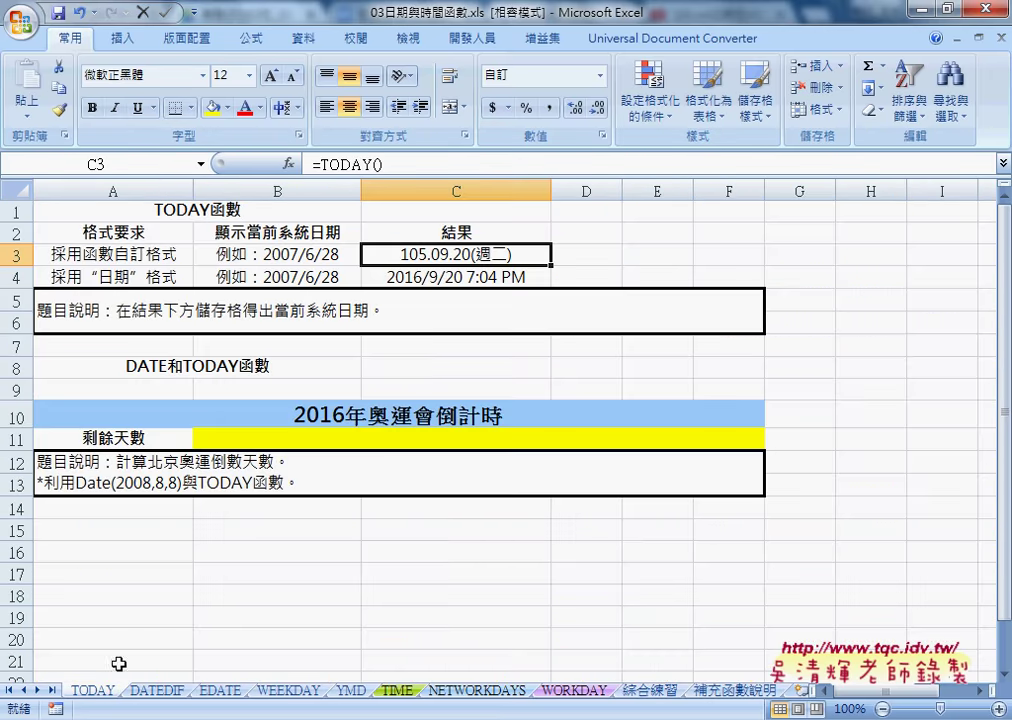
right_click(500, 255)
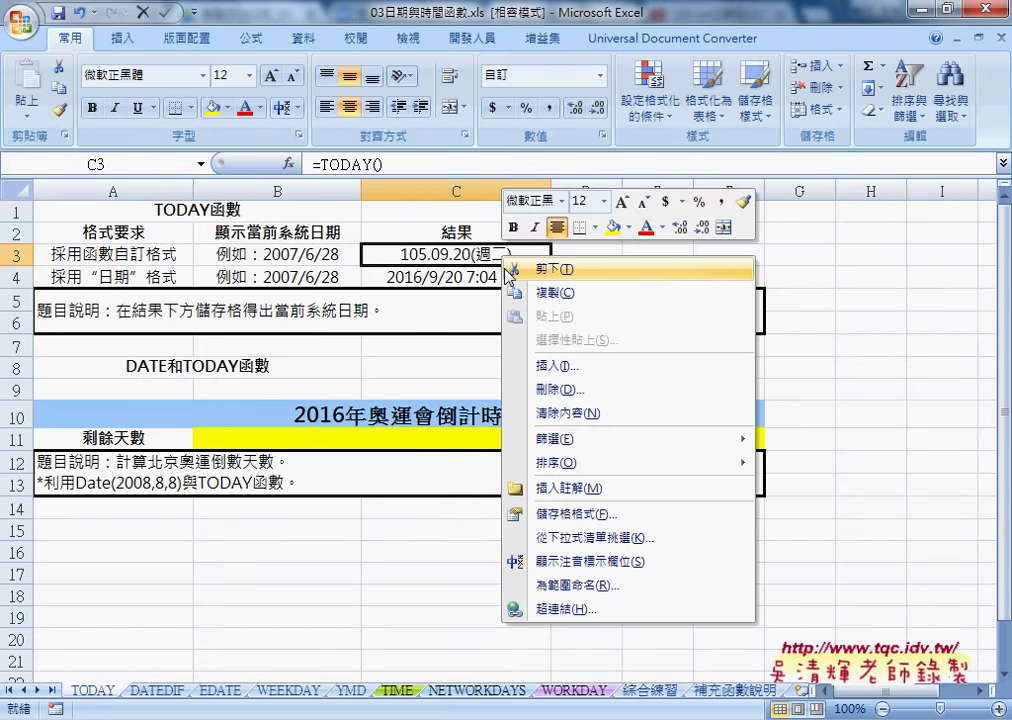
left_click(585, 513)
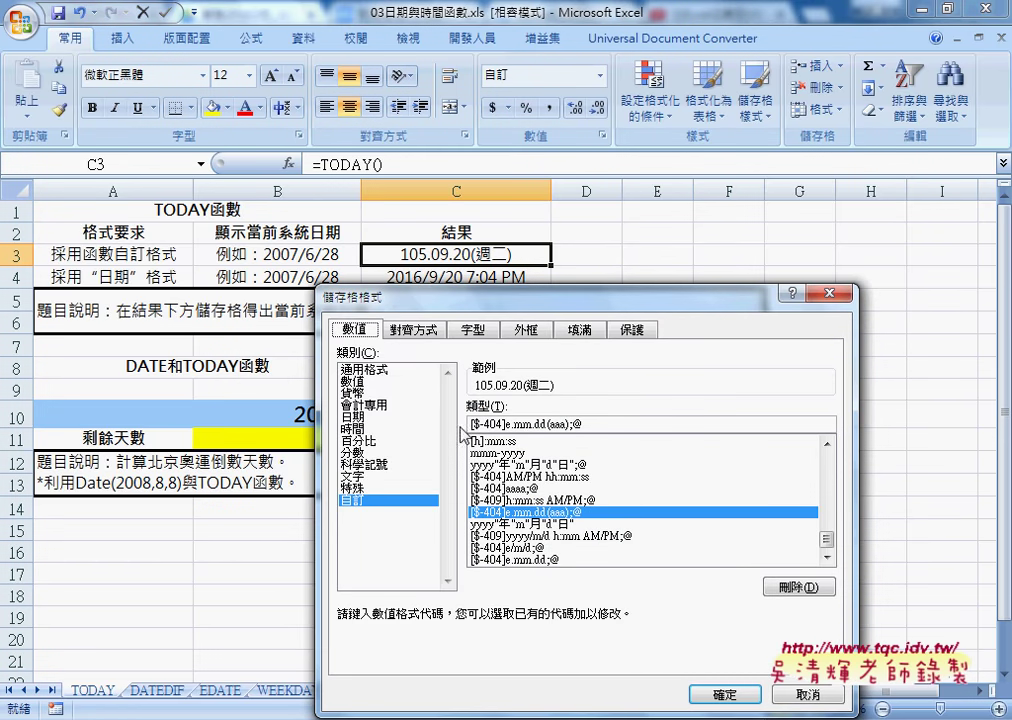
left_click(385, 371)
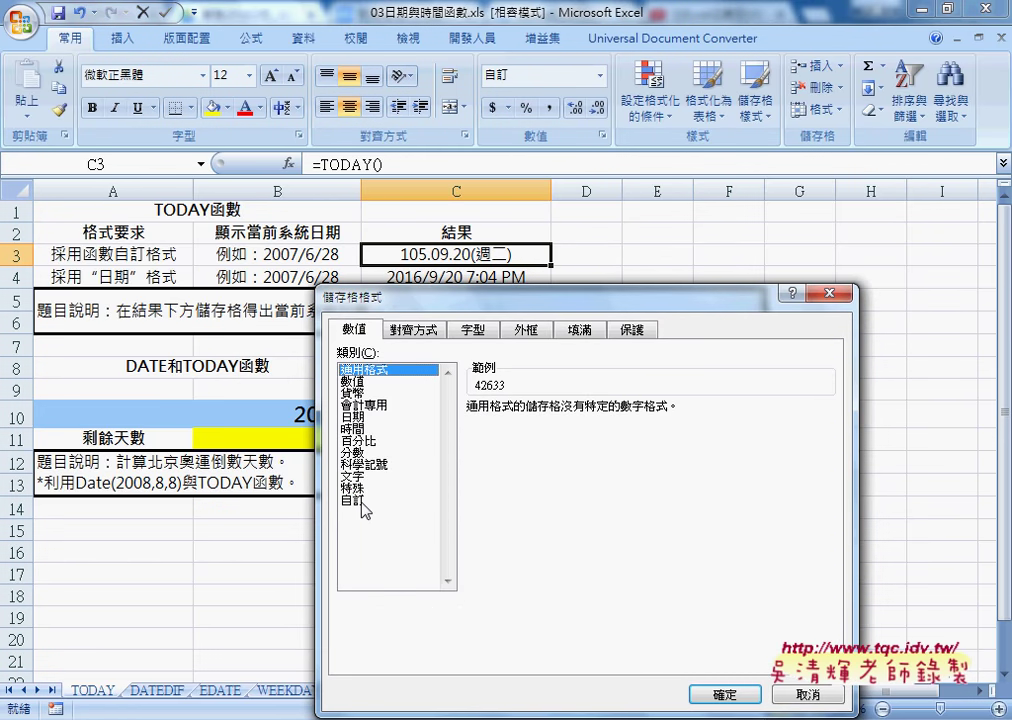
left_click(355, 416)
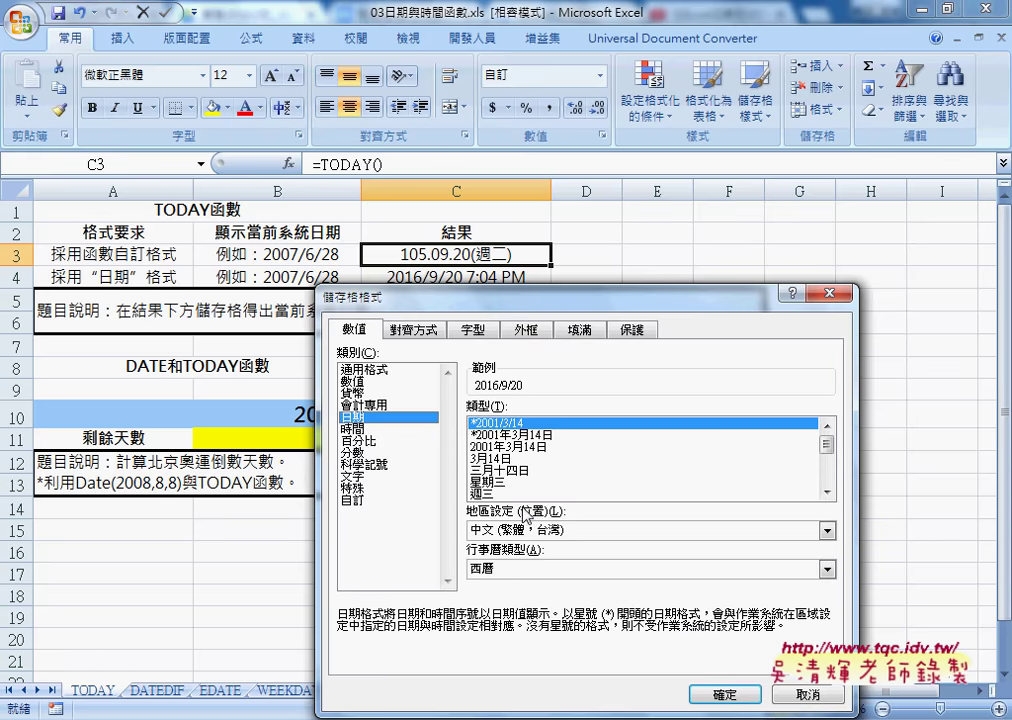
left_click(525, 568)
left_click(520, 583)
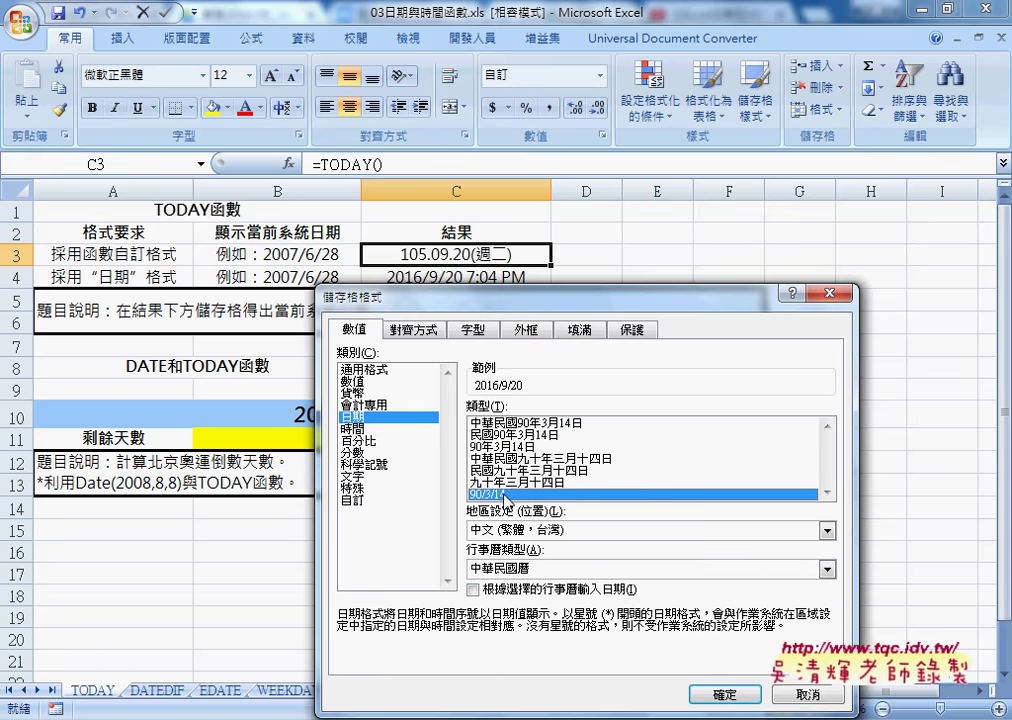
left_click(362, 502)
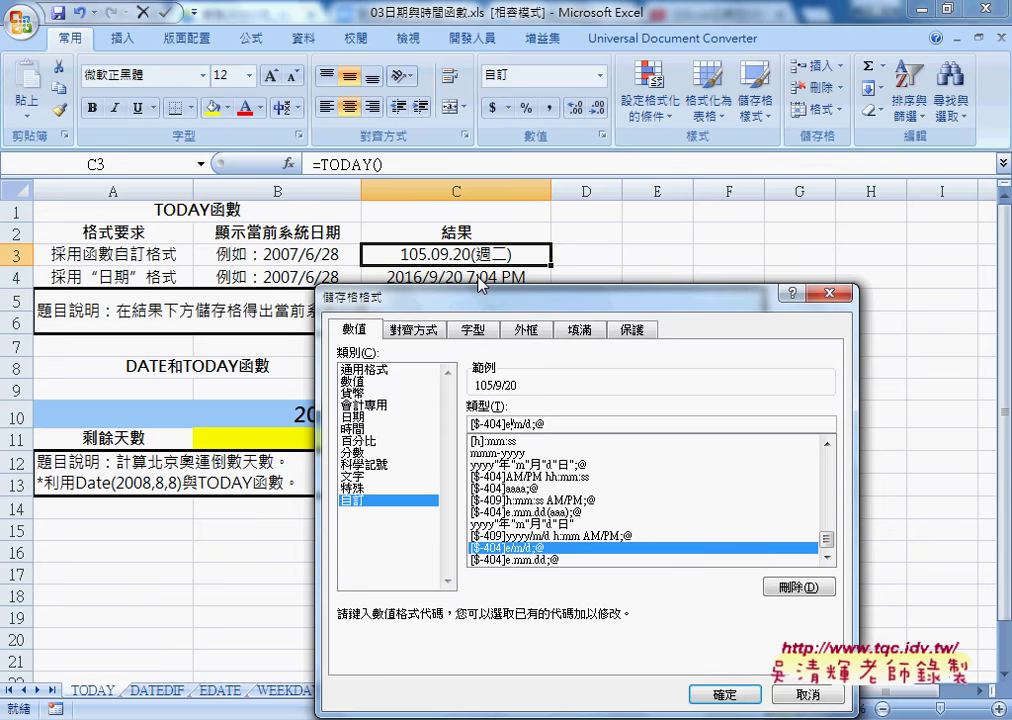
key("BackSpace")
type(".")
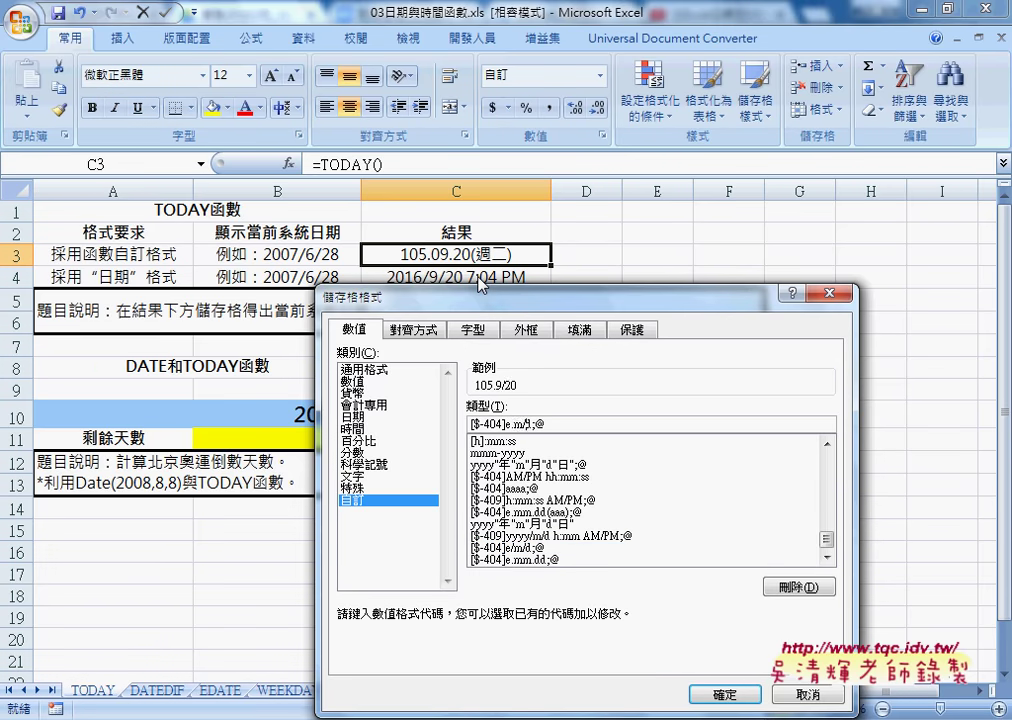
key("Right")
key("Right")
key("BackSpace")
type(".")
type("mm.")
type("dd")
type("(aaa")
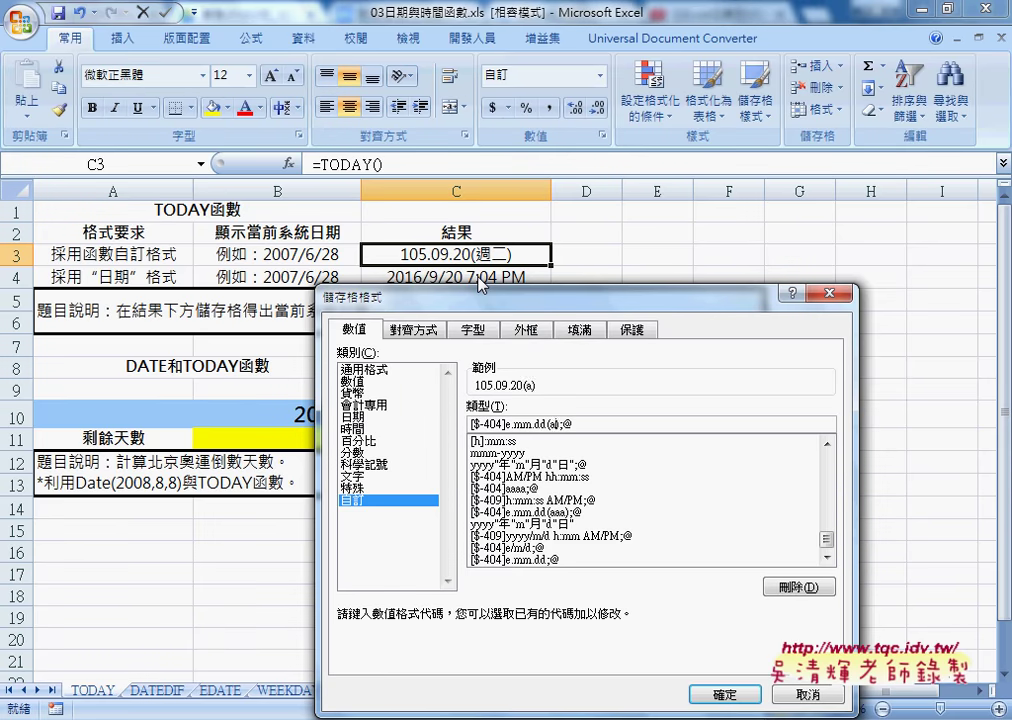
type(")")
left_click(801, 697)
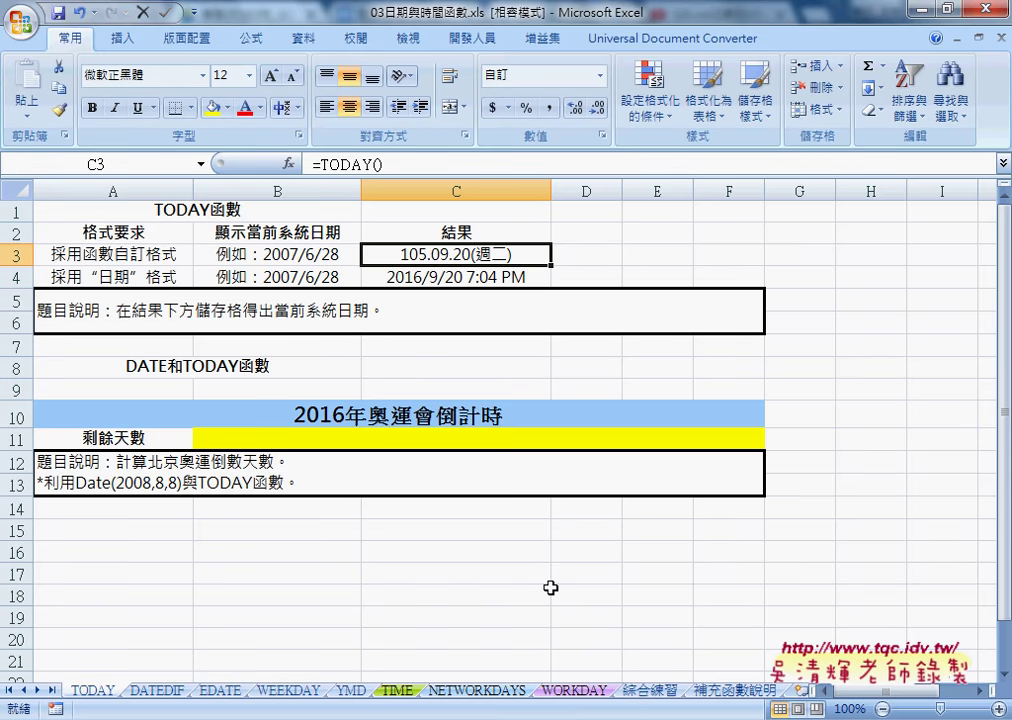
Change the countdown title in A10 from 2016 to 2020
double_click(445, 428)
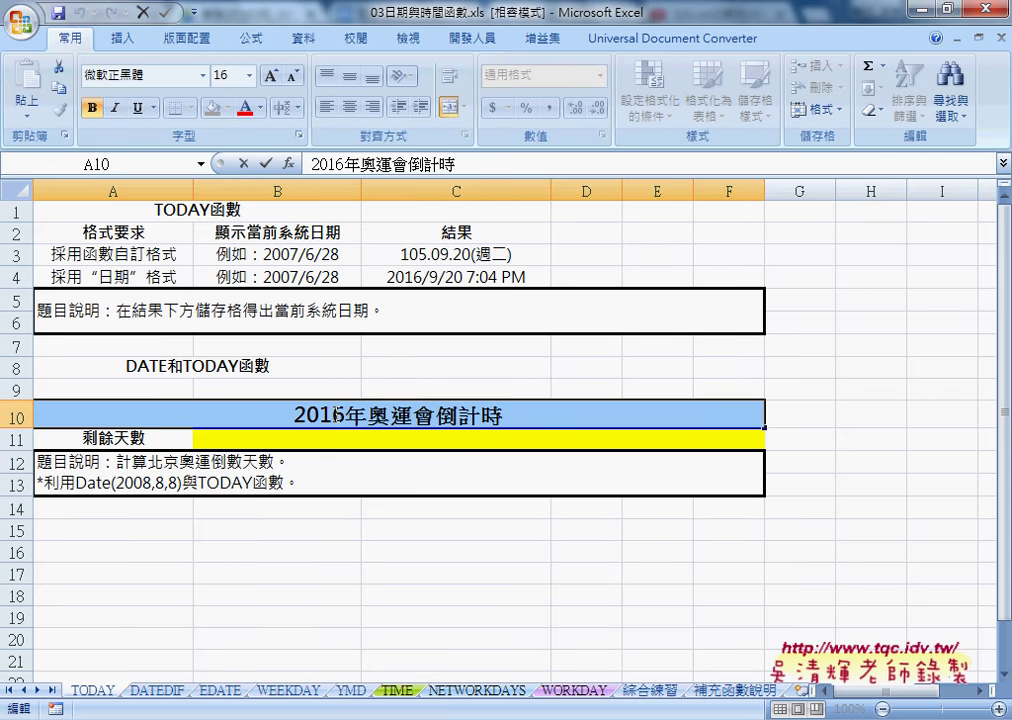
left_click_drag(329, 422, 346, 420)
key("shift+Left")
key("shift+Left")
type("2")
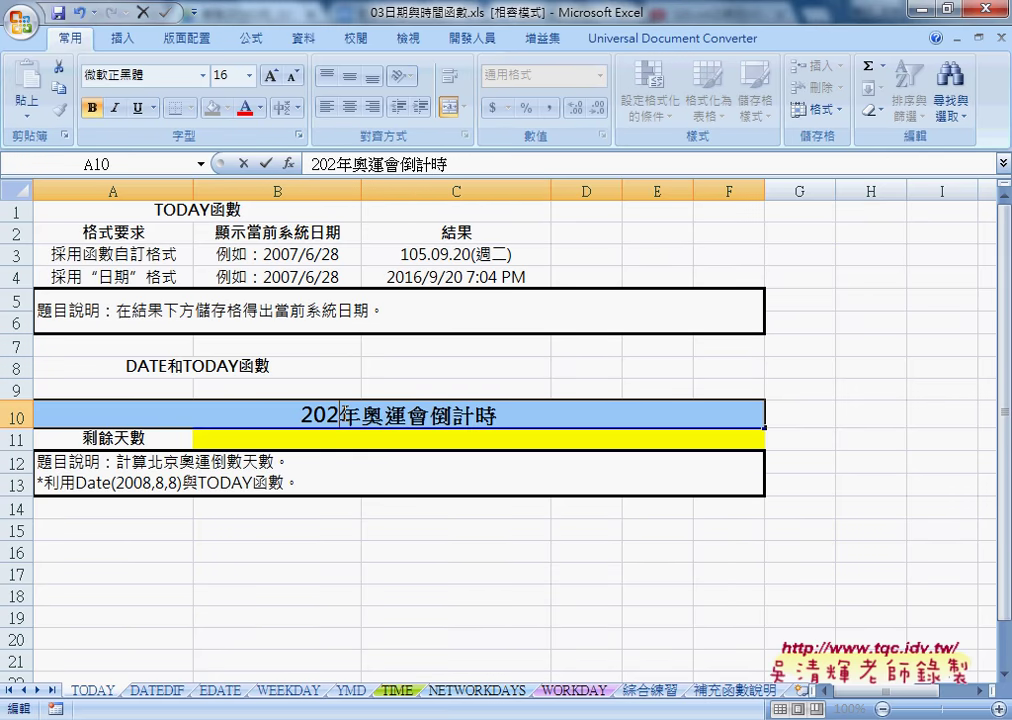
type("0")
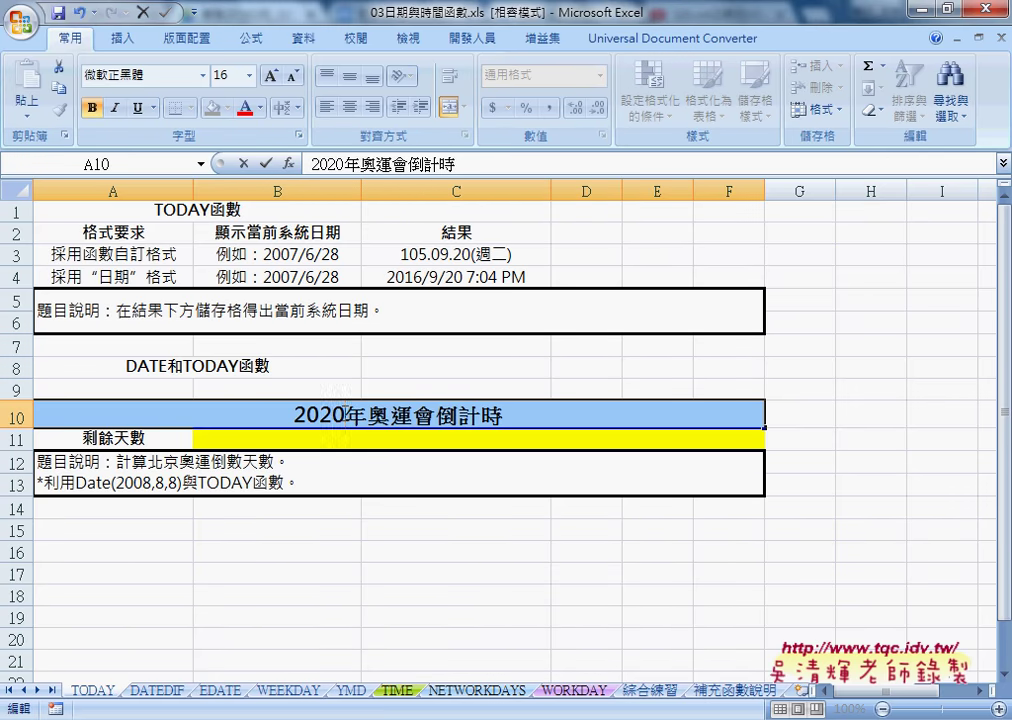
left_click(410, 439)
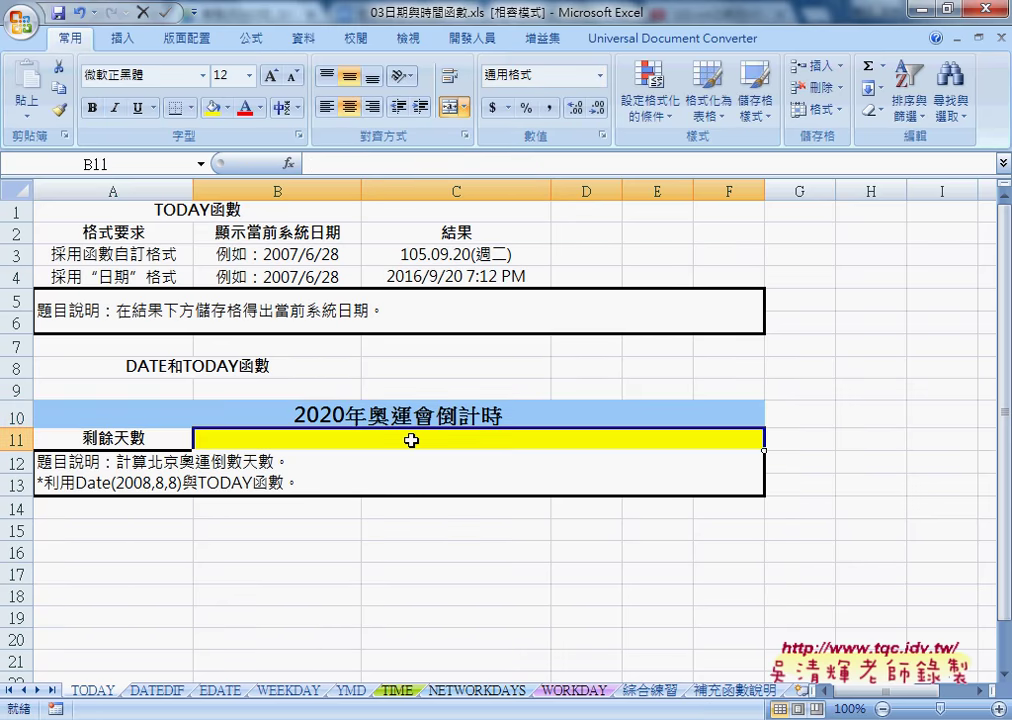
Enter the Olympics start date 2020/8/1 in G10 and check it against C3 and B11
left_click(804, 418)
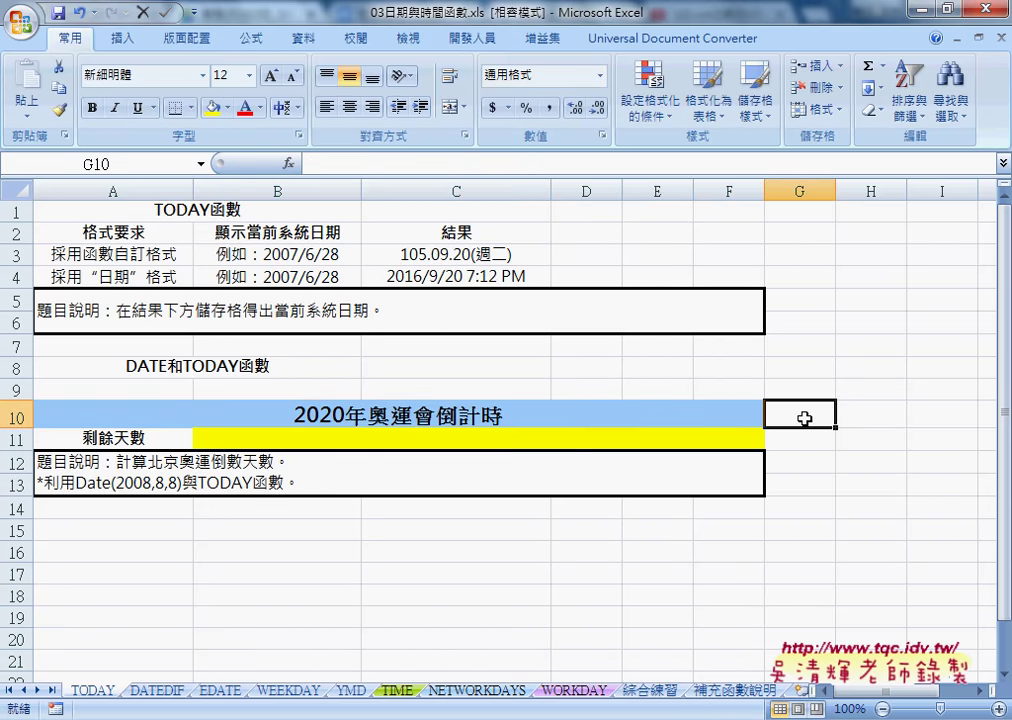
type("2020")
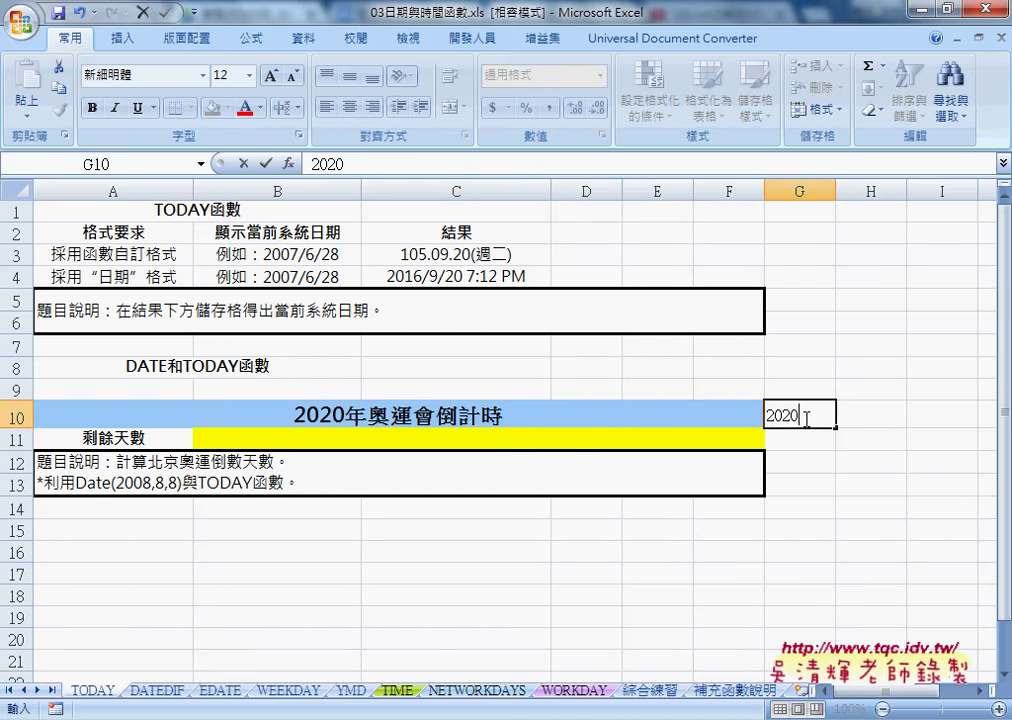
type("/8/")
type("1")
key("Return")
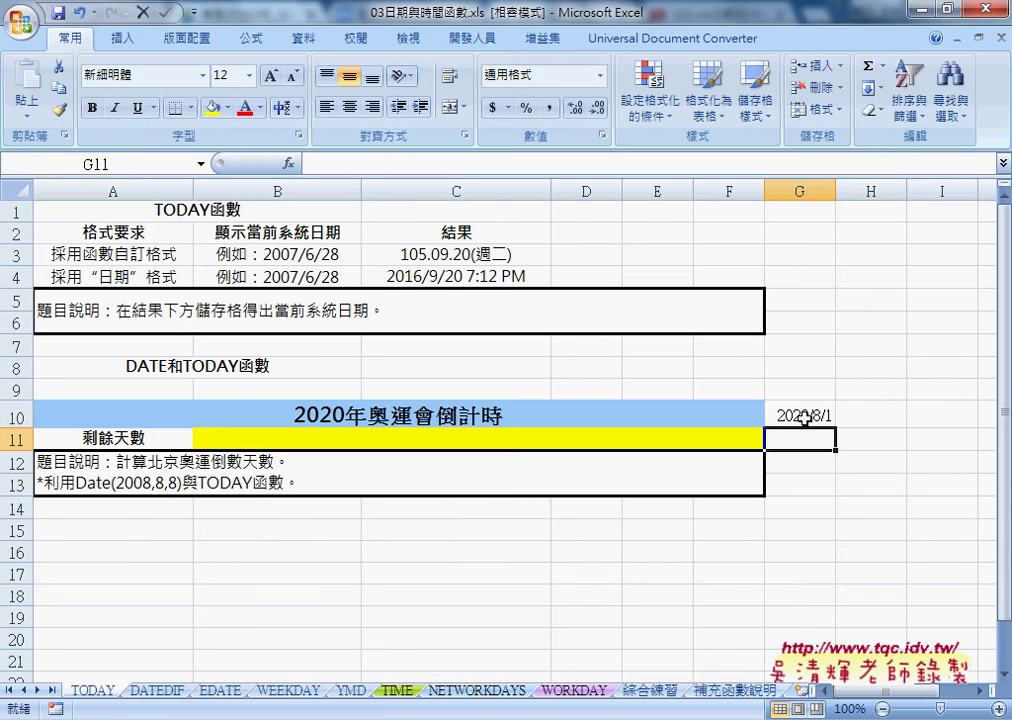
left_click(798, 415)
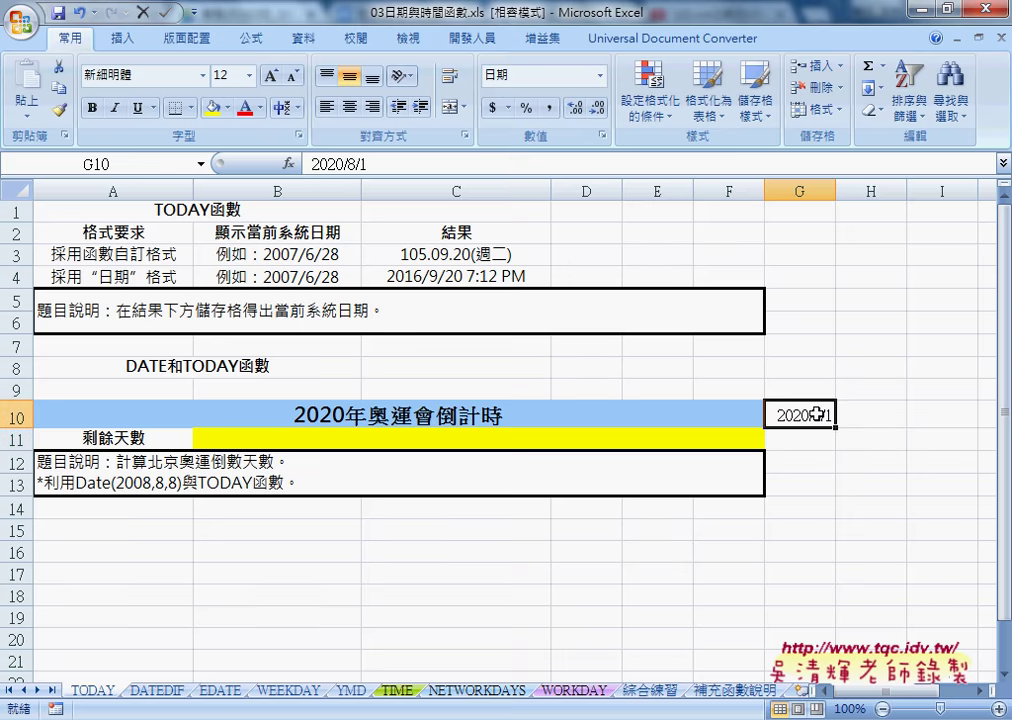
left_click(490, 253)
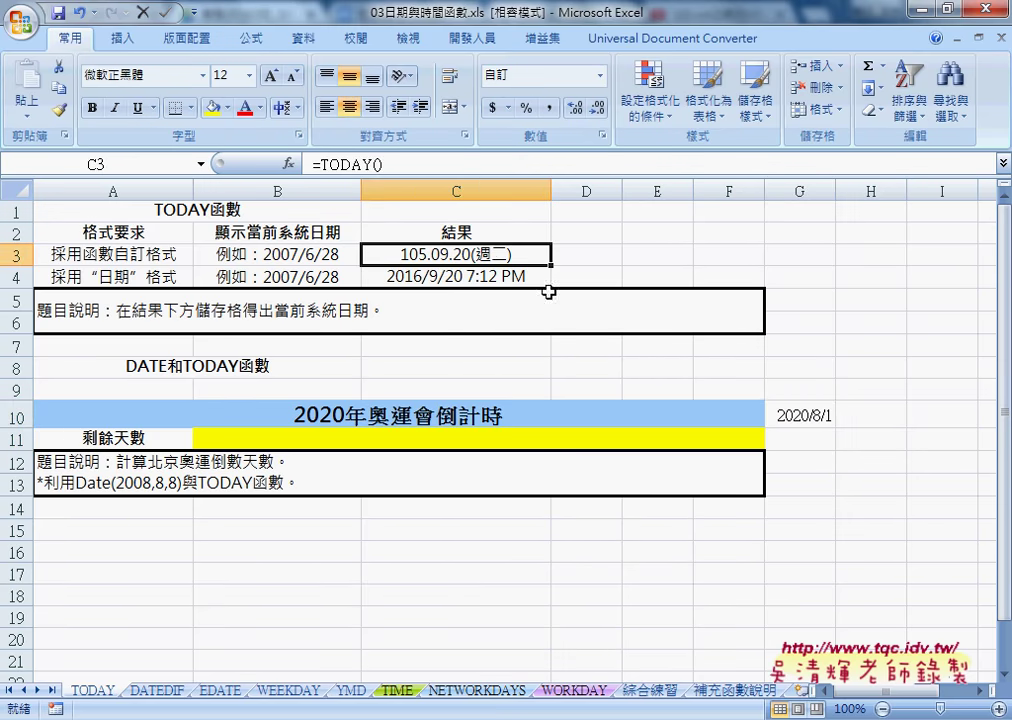
left_click(807, 417)
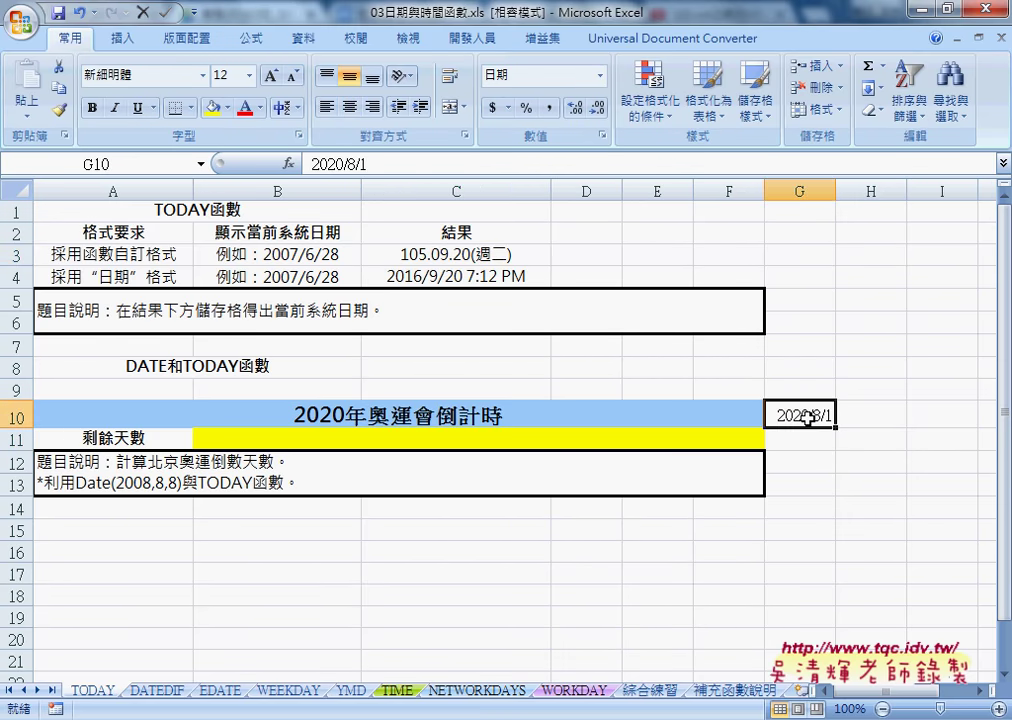
left_click(442, 438)
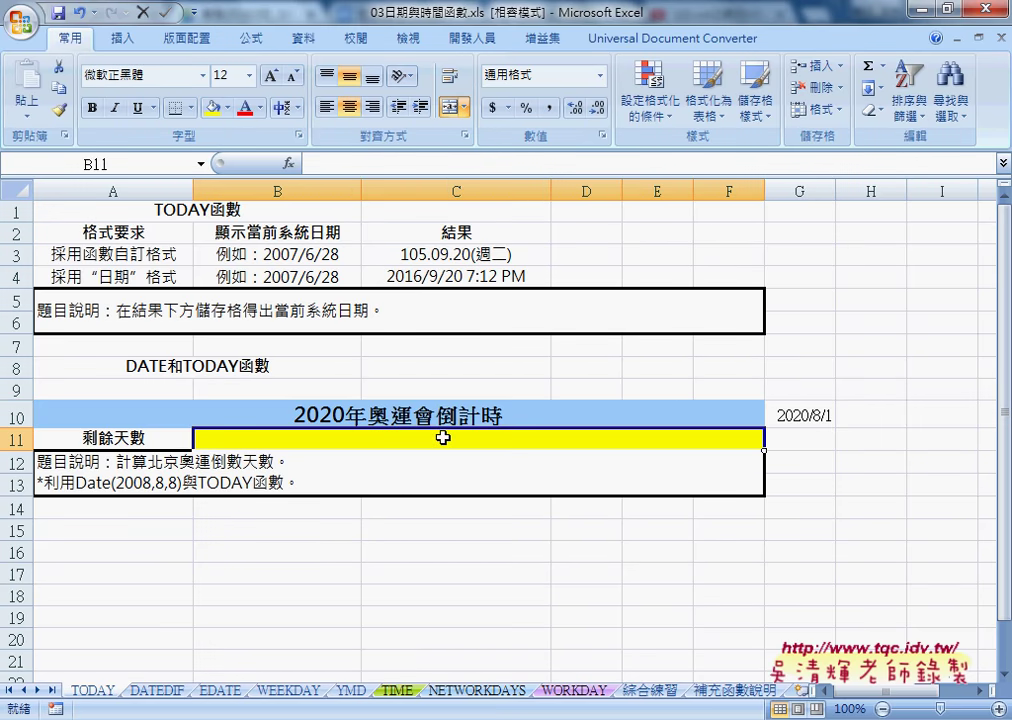
left_click(829, 420)
right_click(811, 418)
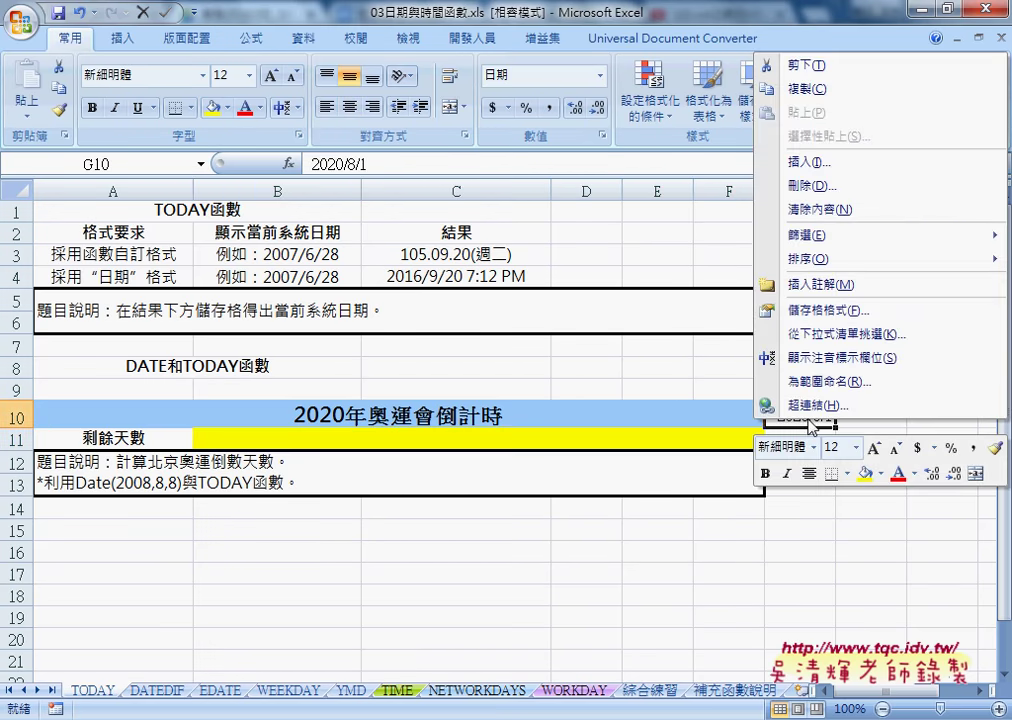
left_click(791, 311)
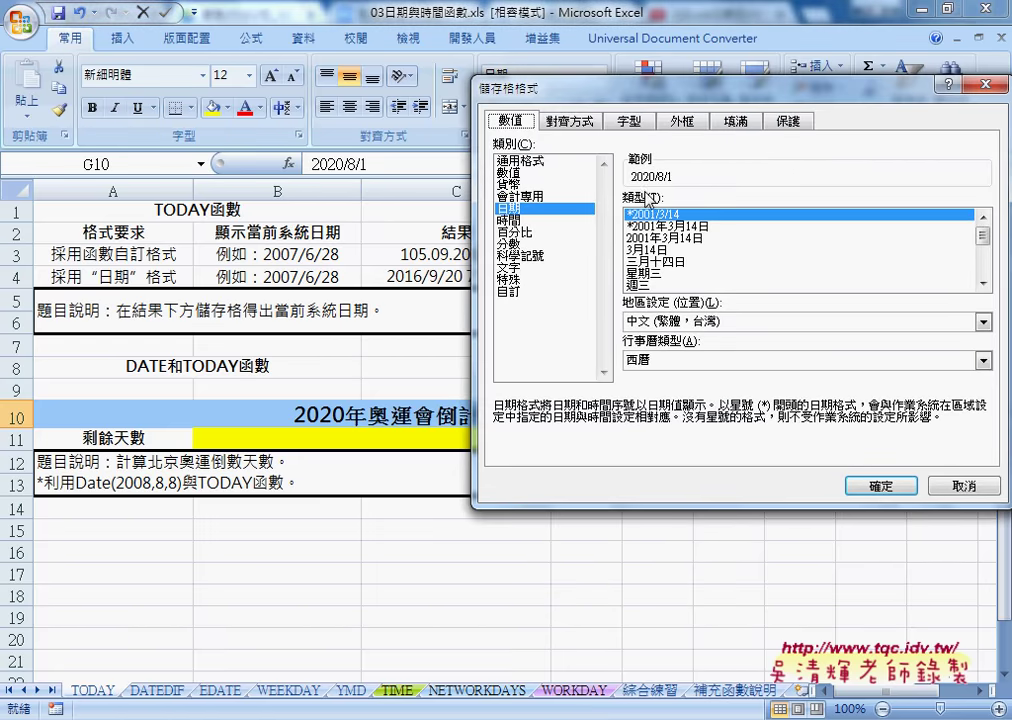
left_click(522, 161)
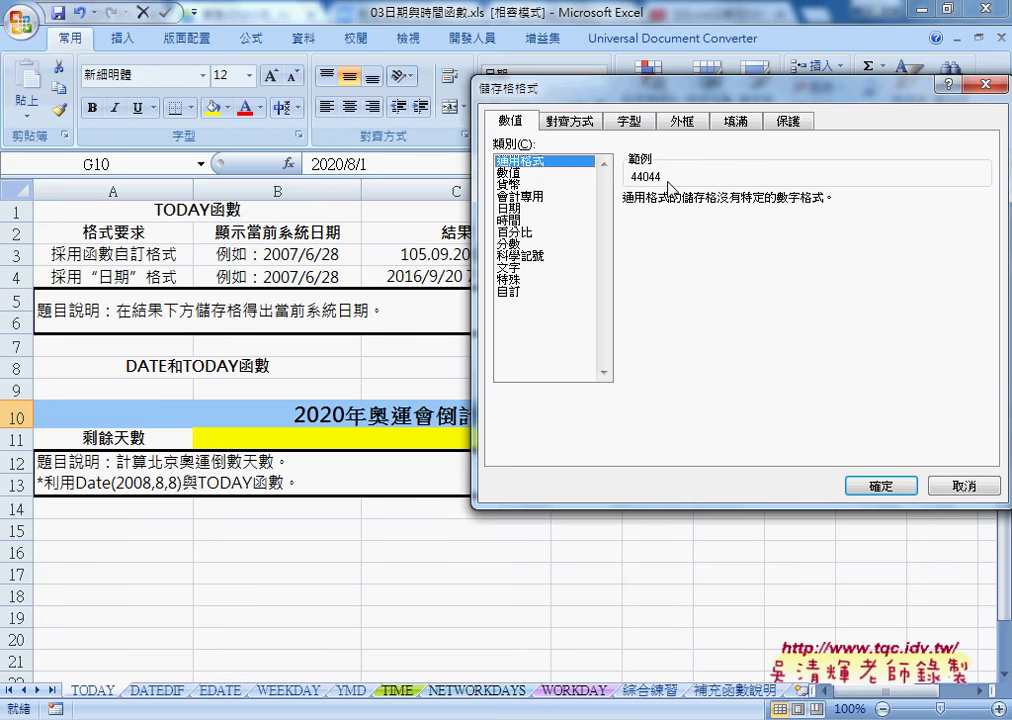
left_click(901, 484)
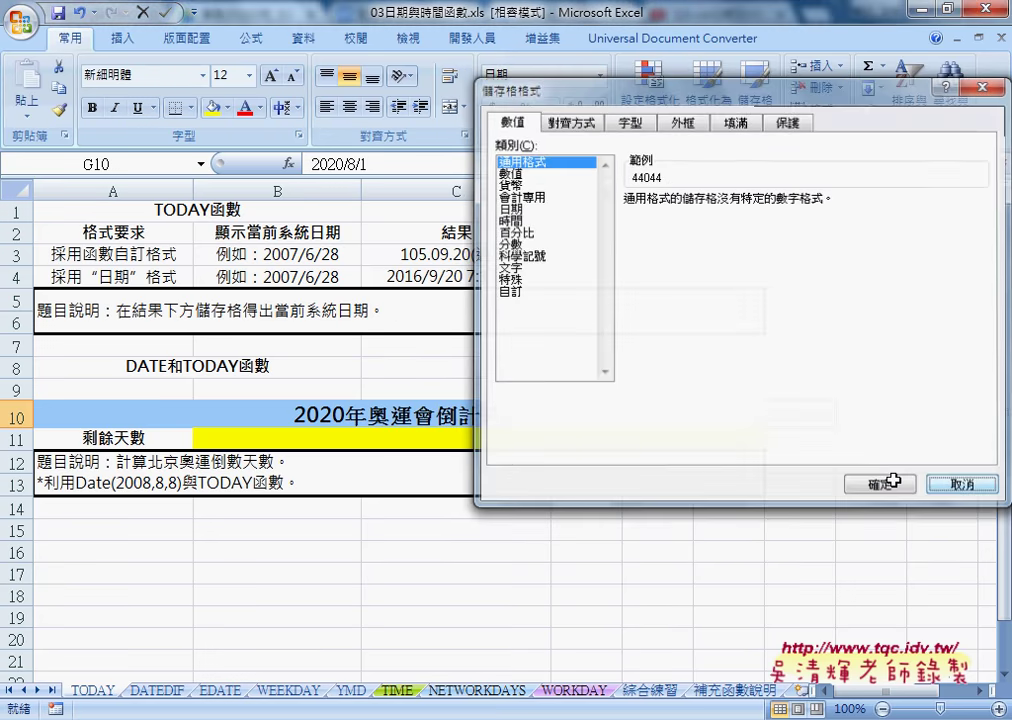
left_click(413, 444)
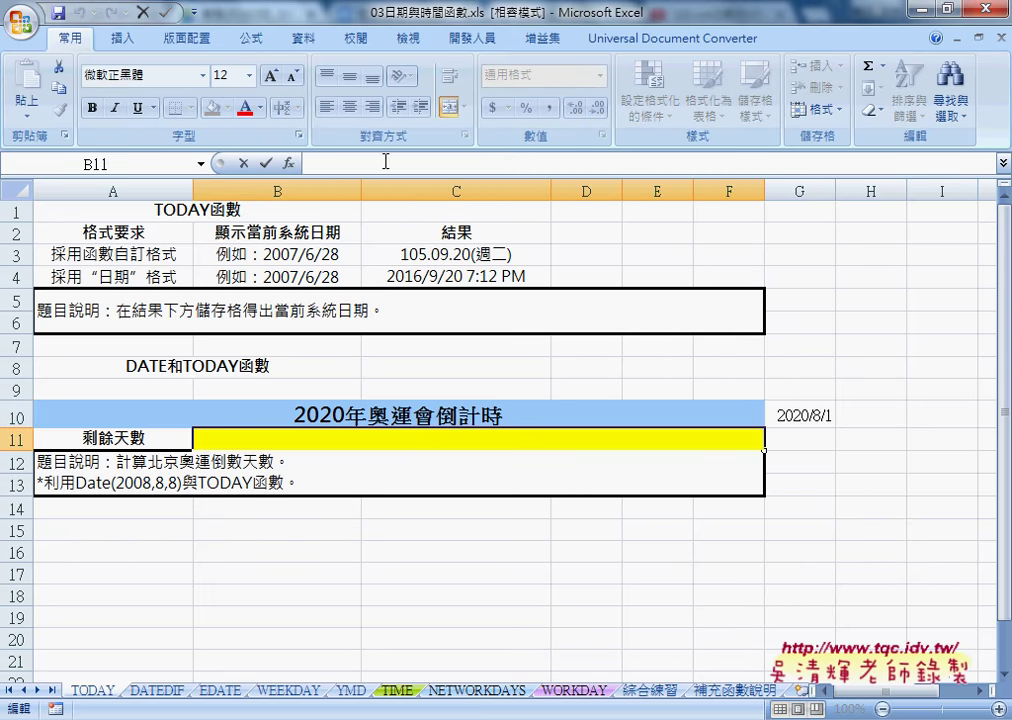
Enter the formula =G10-C3 in B11 to count the days remaining
type("=")
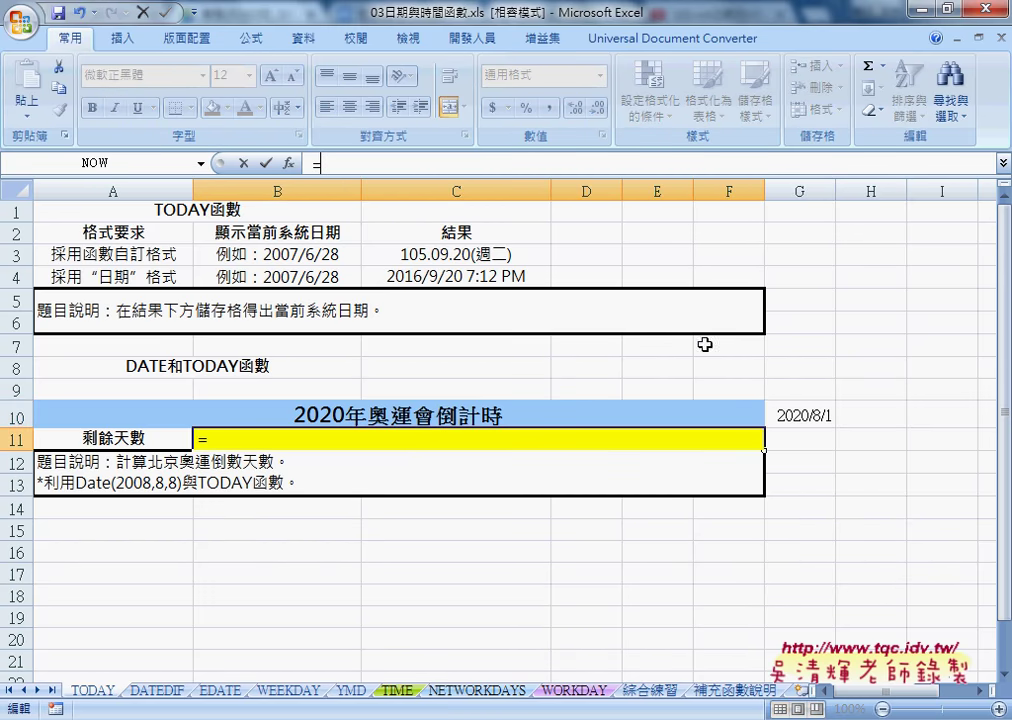
left_click(795, 418)
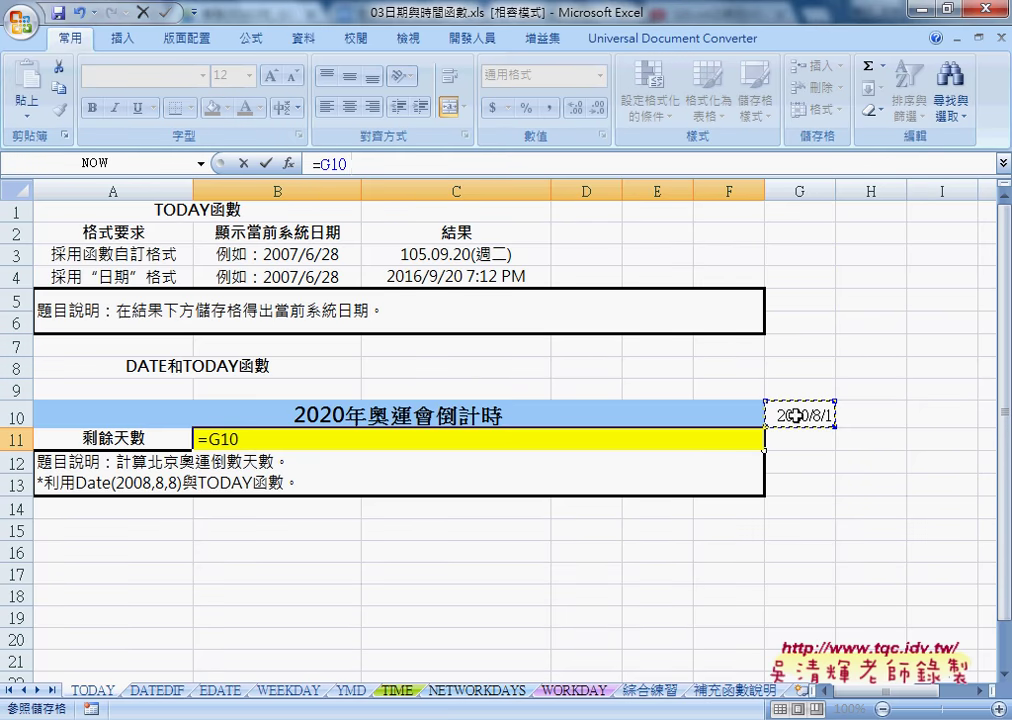
type("-")
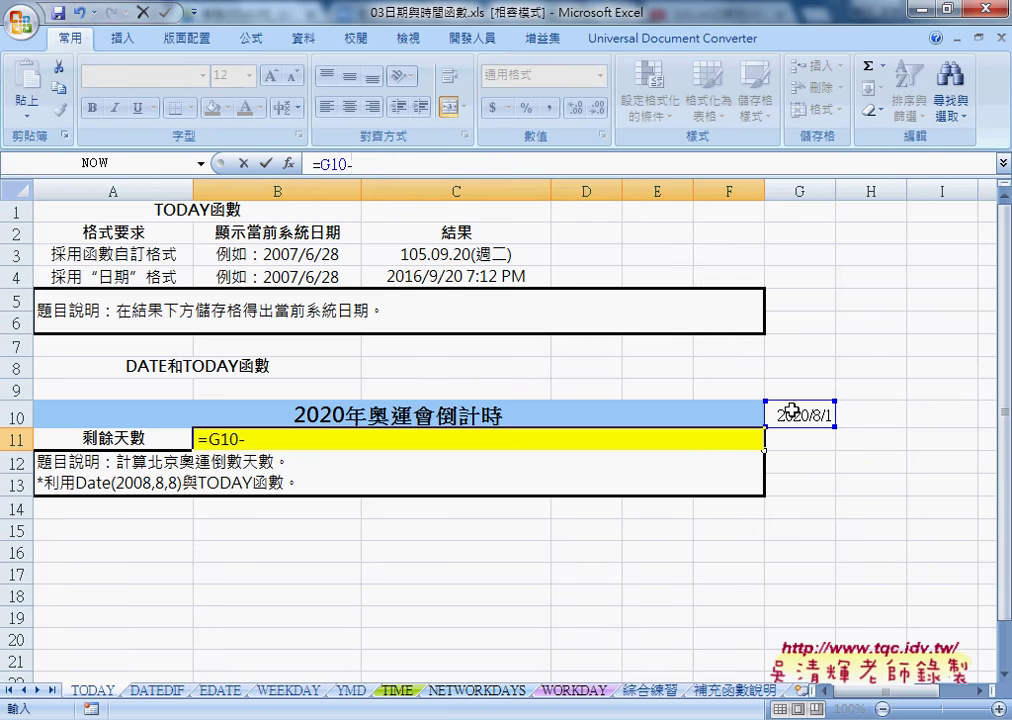
left_click(495, 256)
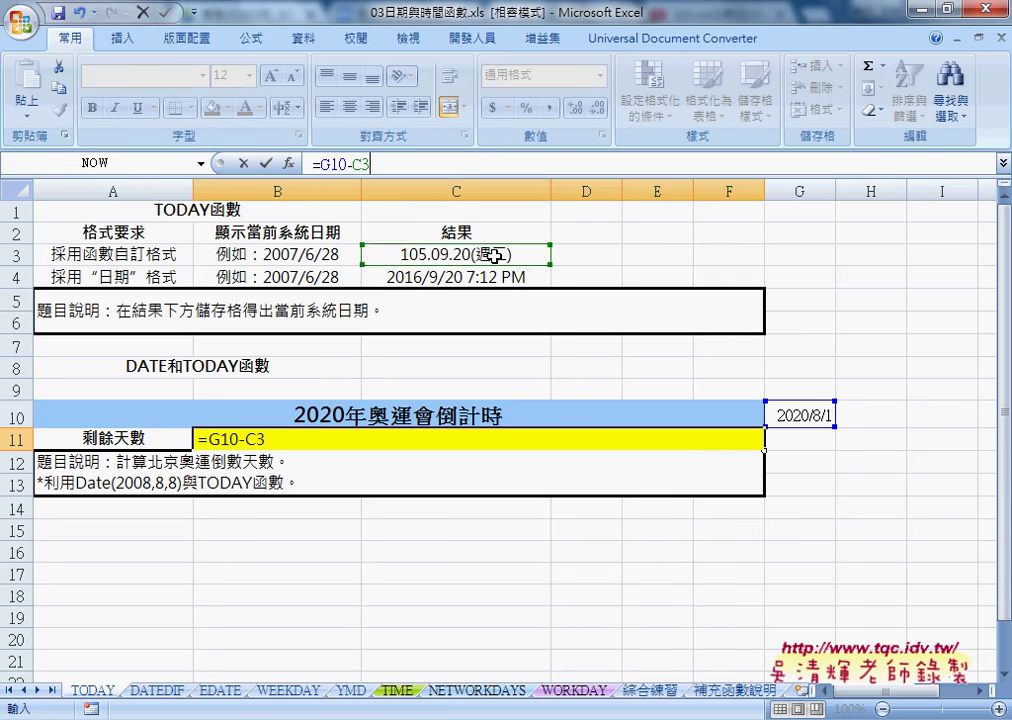
left_click(266, 163)
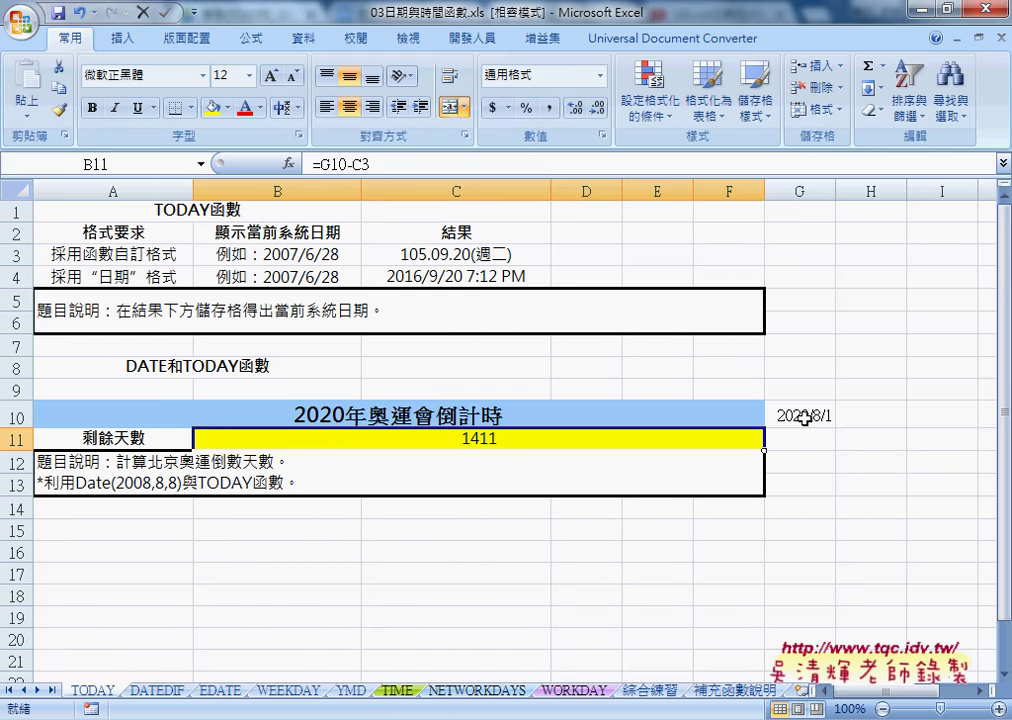
Try a Date format on B11, then revert it to General so it shows 1411
right_click(500, 443)
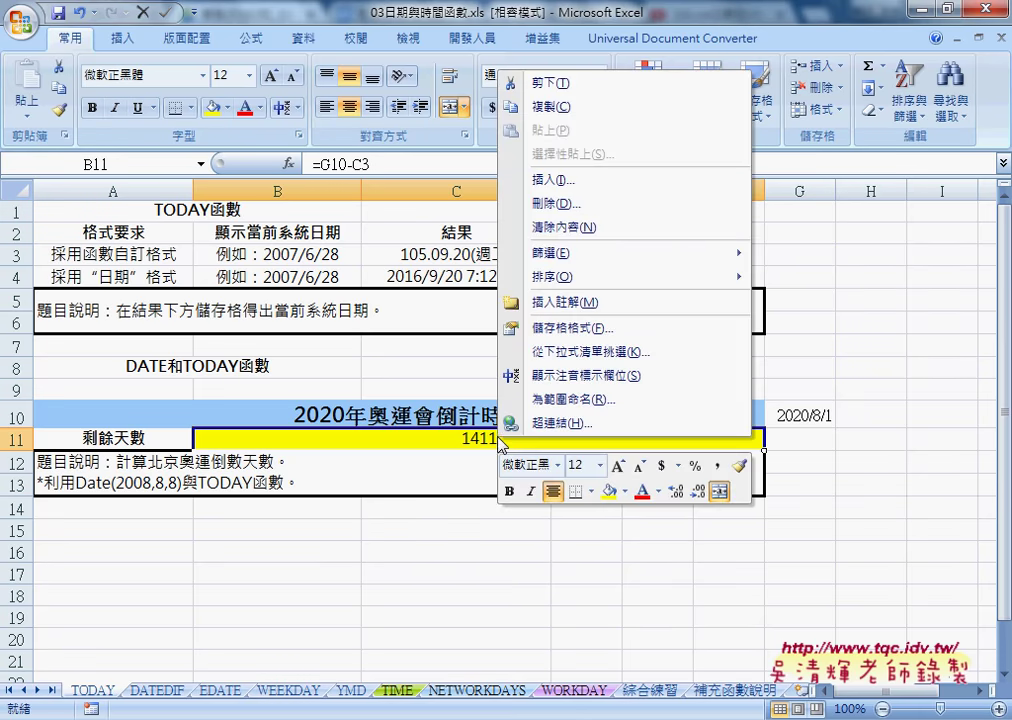
left_click(570, 328)
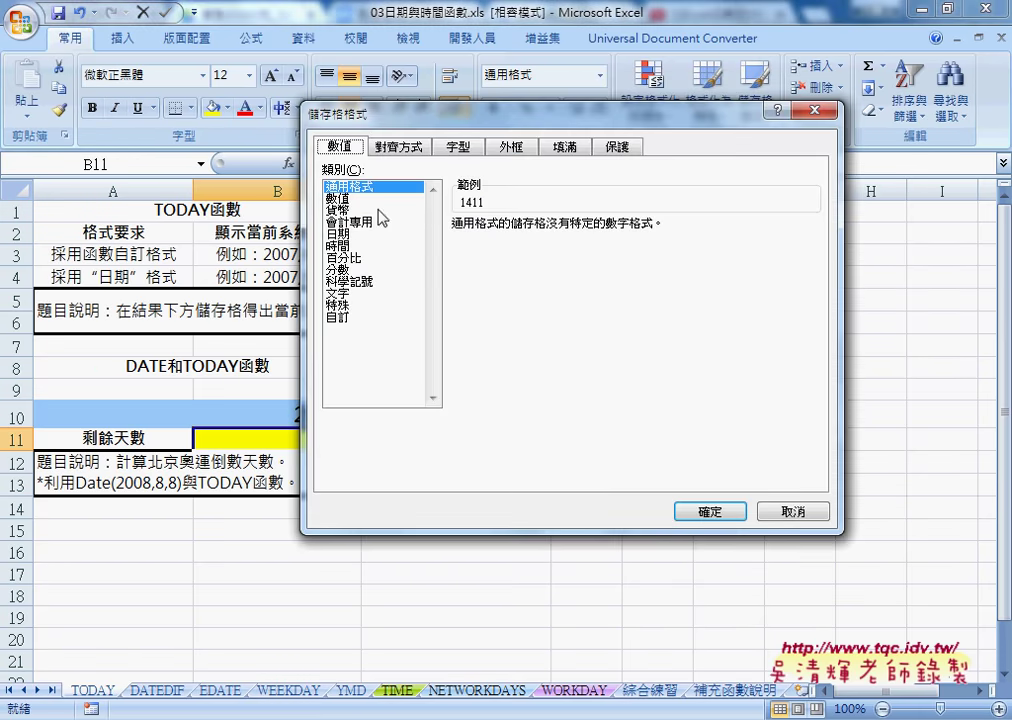
left_click(345, 233)
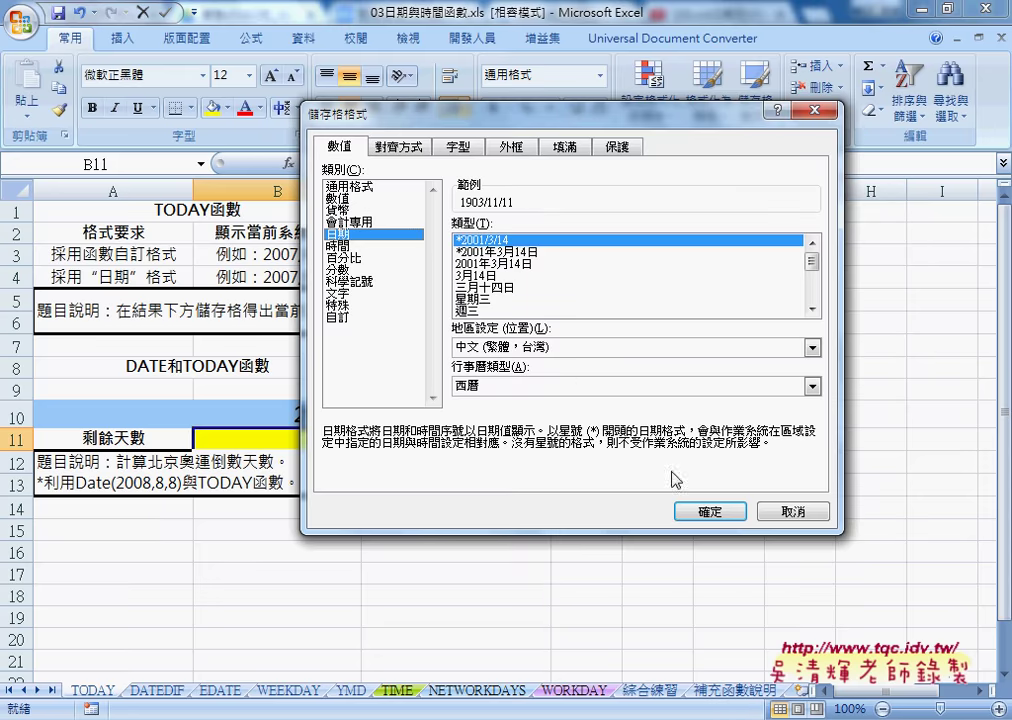
left_click(716, 511)
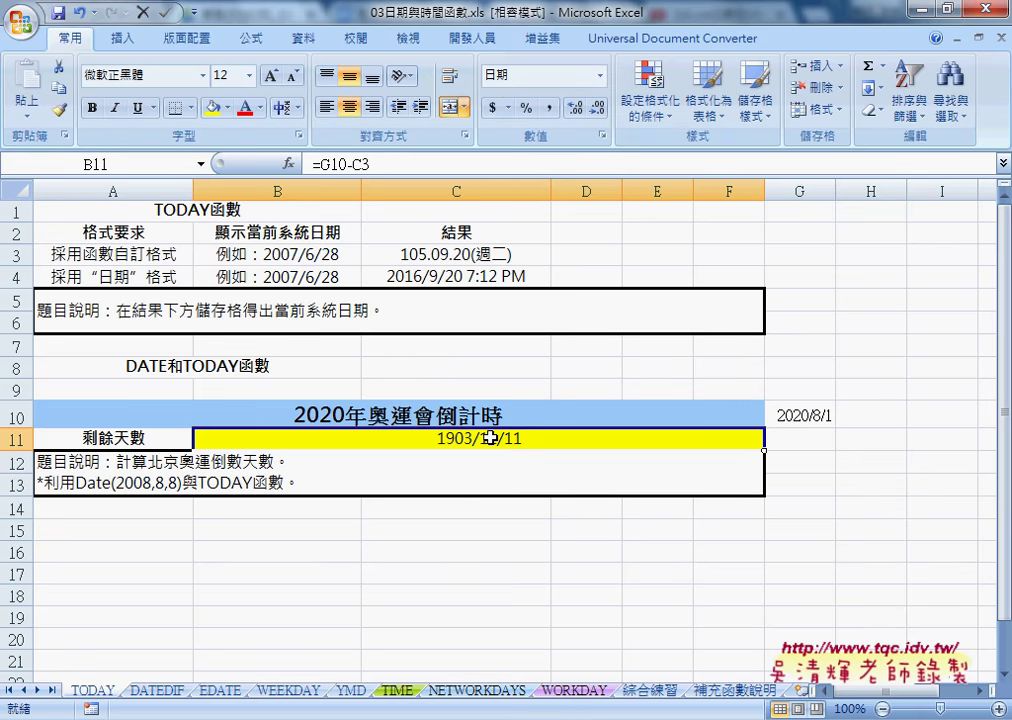
right_click(490, 438)
left_click(549, 332)
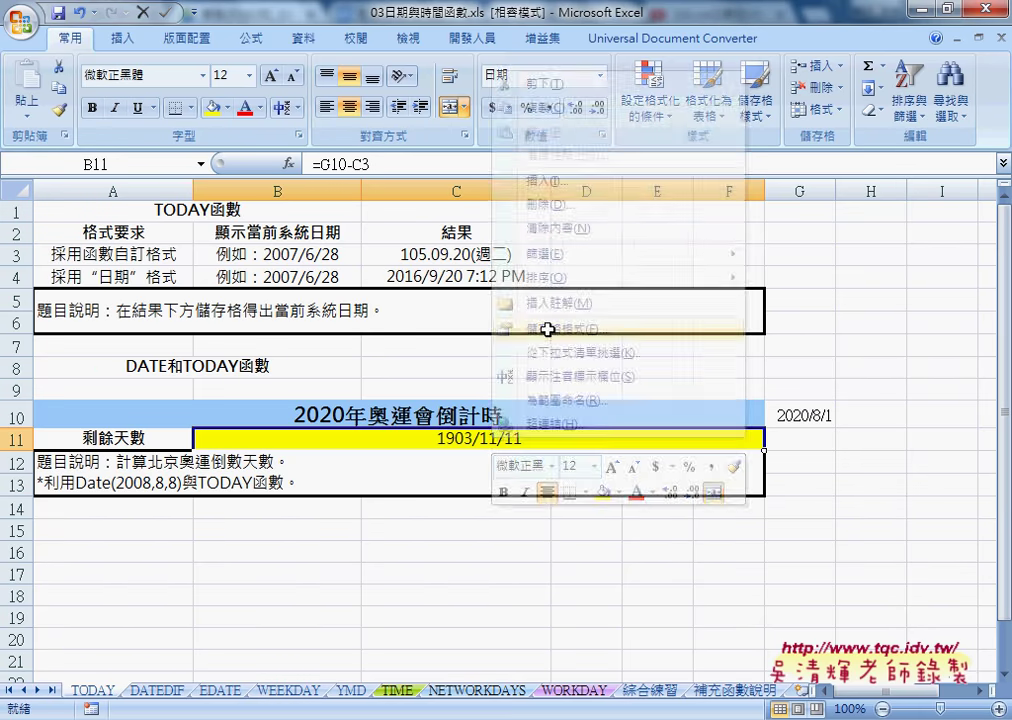
left_click(335, 187)
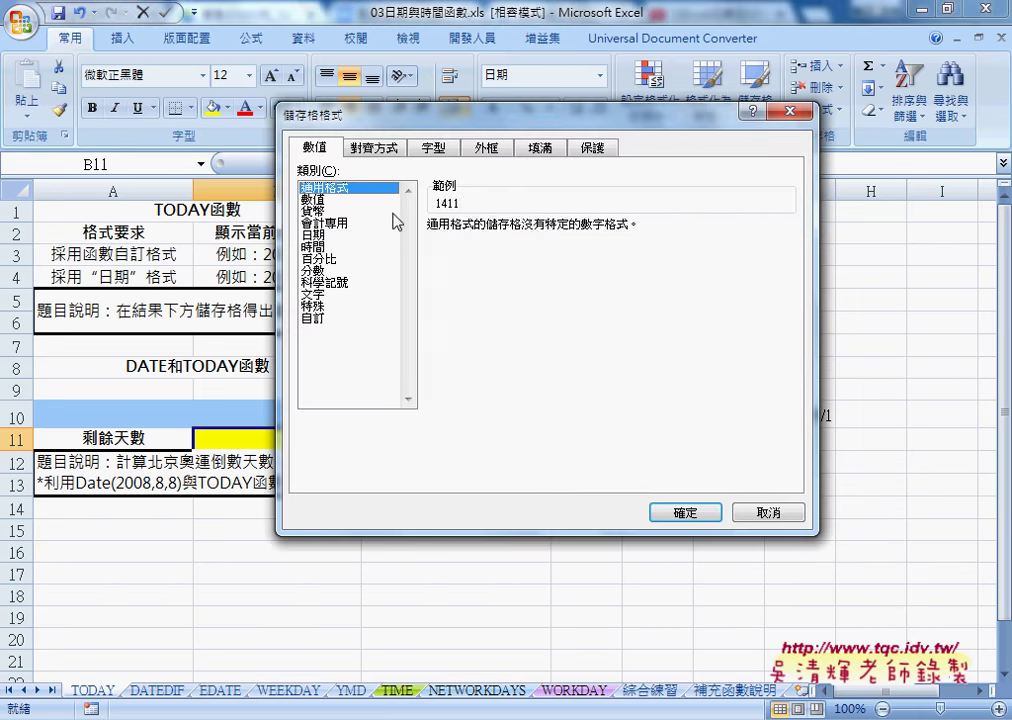
left_click(690, 513)
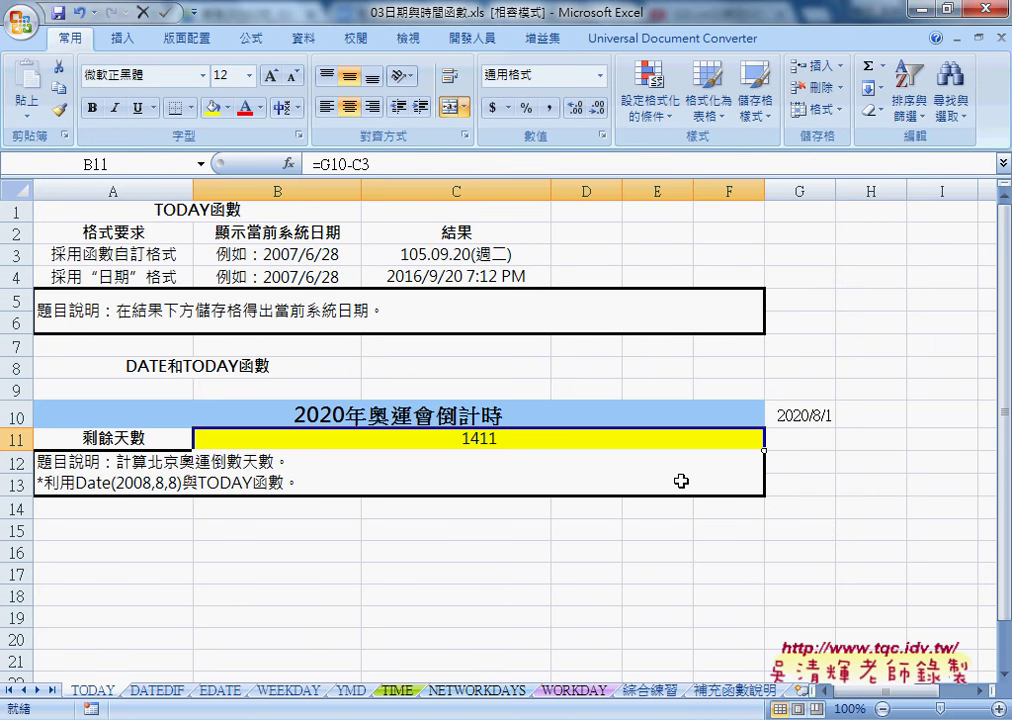